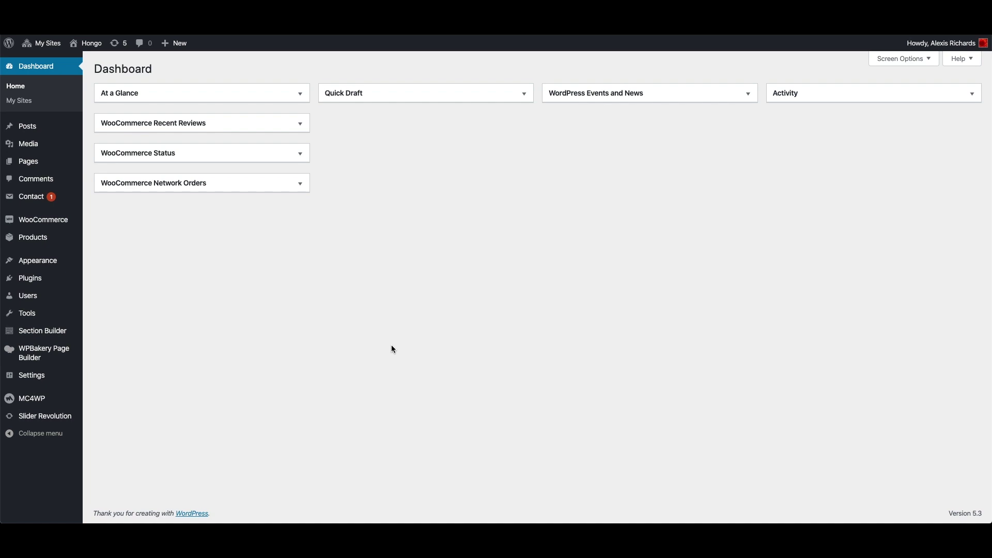
Open the live Hongo site and preview the Shop, Sale, Pages, Elements and Features mega menus.
left_click(79, 62)
mouse_move(411, 72)
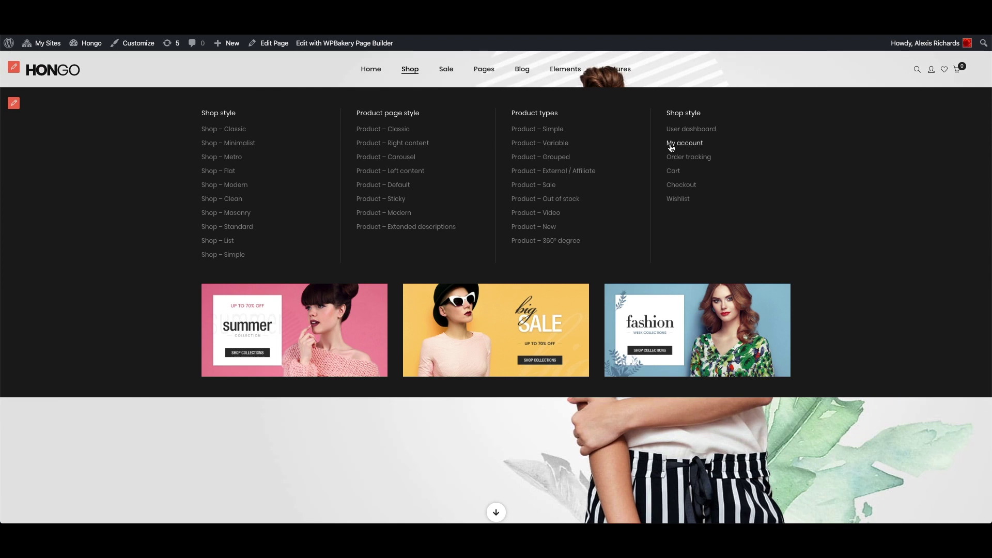
mouse_move(448, 73)
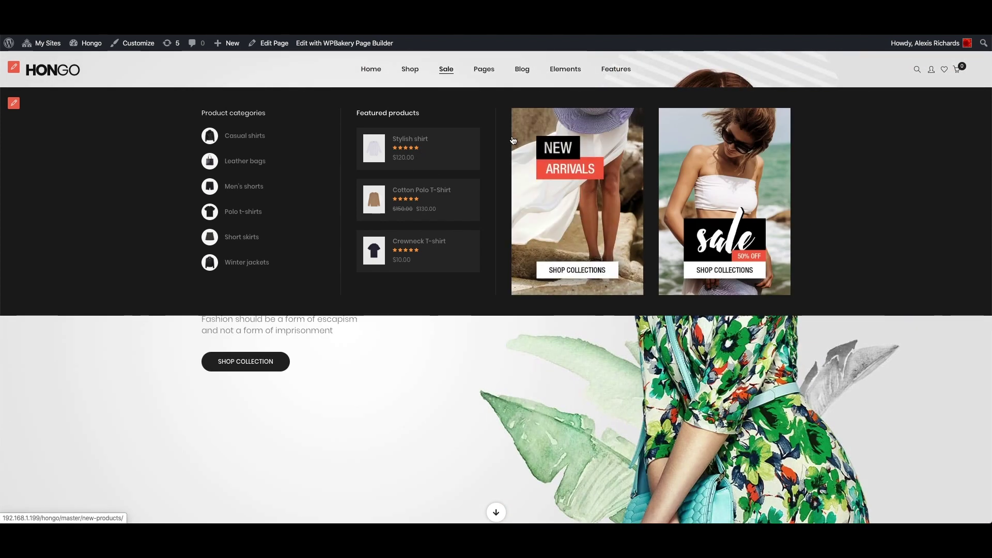
mouse_move(481, 72)
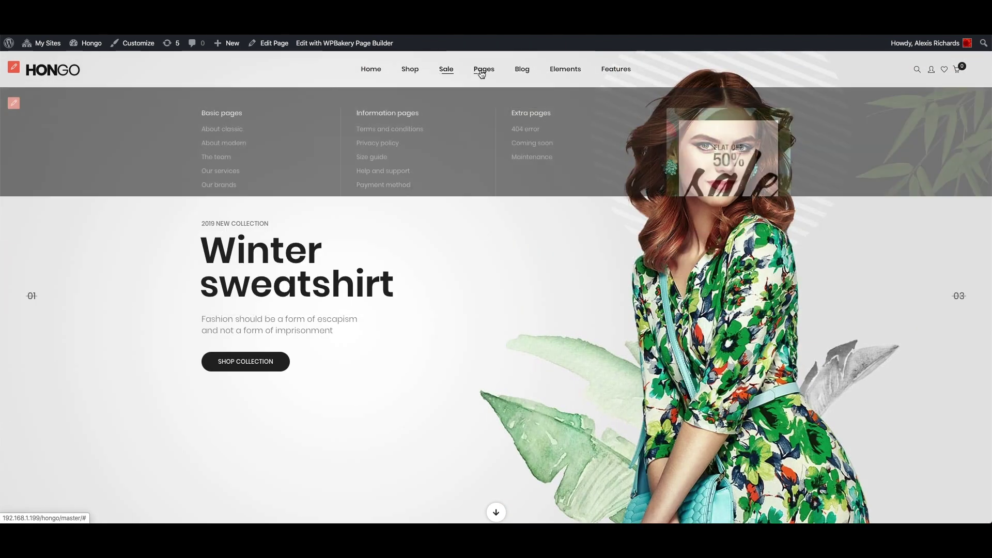
mouse_move(566, 72)
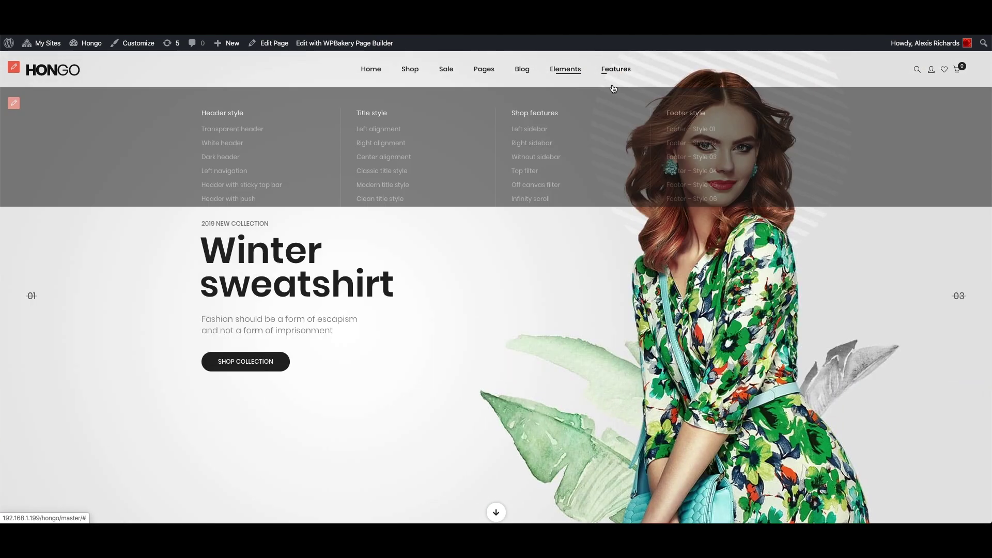
Open the With categories menu demo and preview the Fashion, Clothes, Jewellery and Decor category menus.
mouse_move(616, 69)
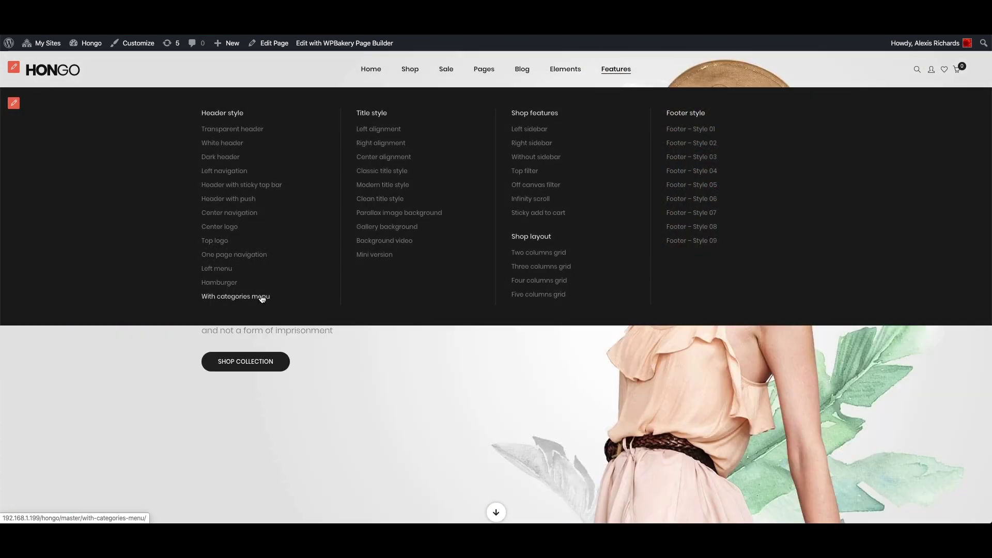
left_click(275, 110)
mouse_move(260, 142)
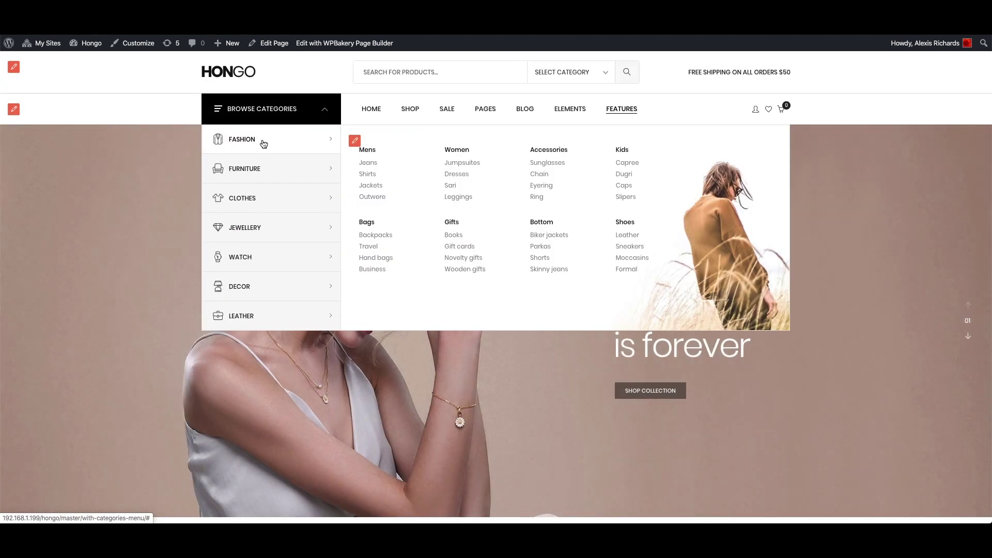
mouse_move(331, 201)
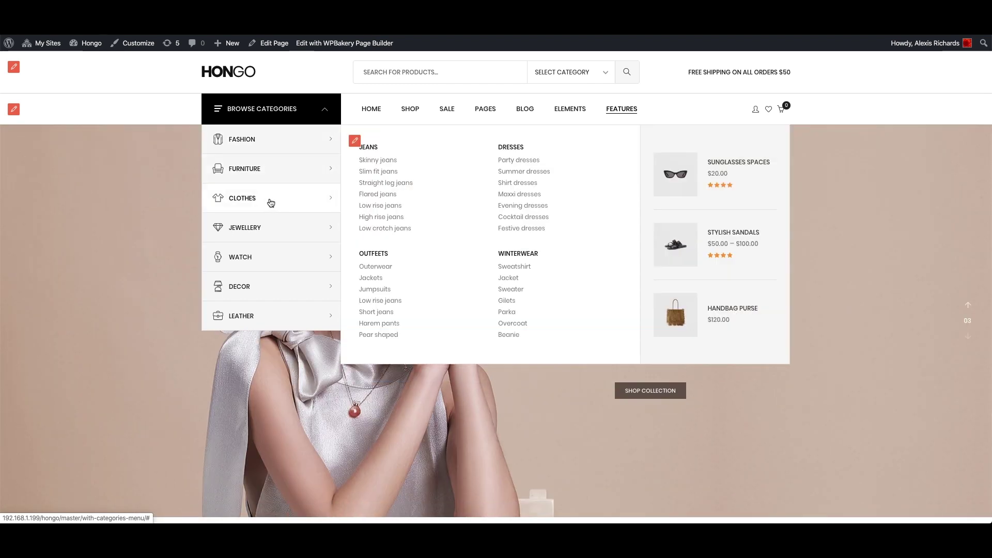
mouse_move(268, 227)
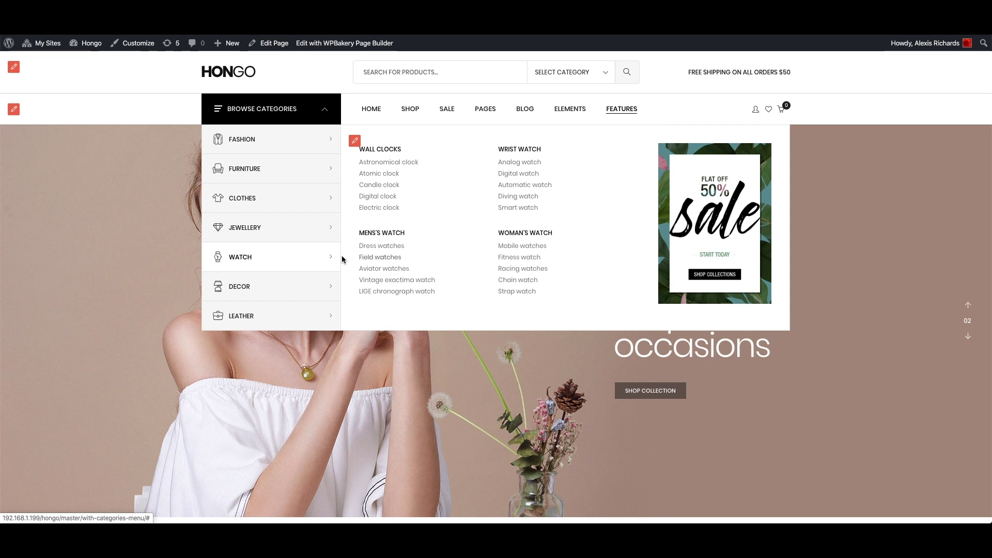
mouse_move(303, 280)
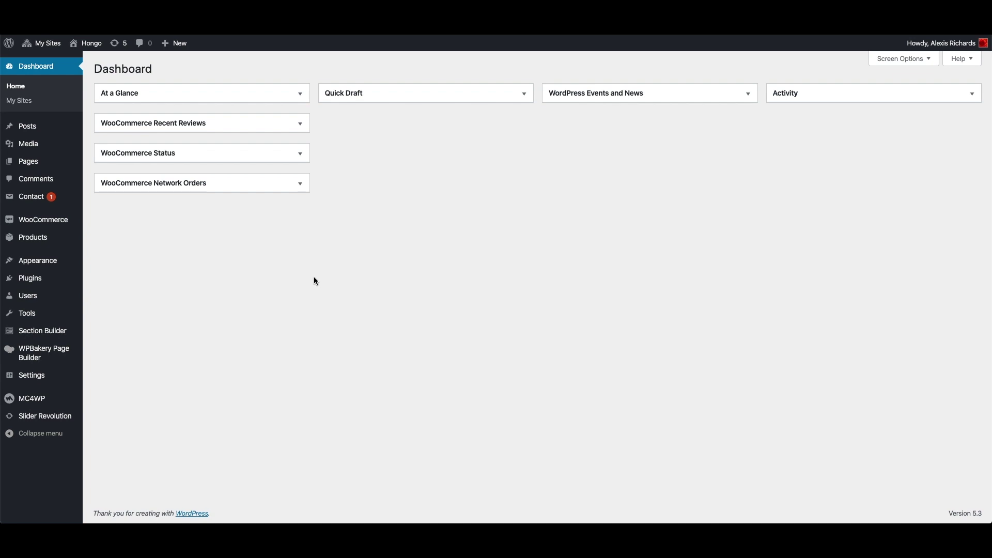
Open Hongo's Theme Setup on the Import Demo tab and scroll to the Fashion demo.
mouse_move(48, 264)
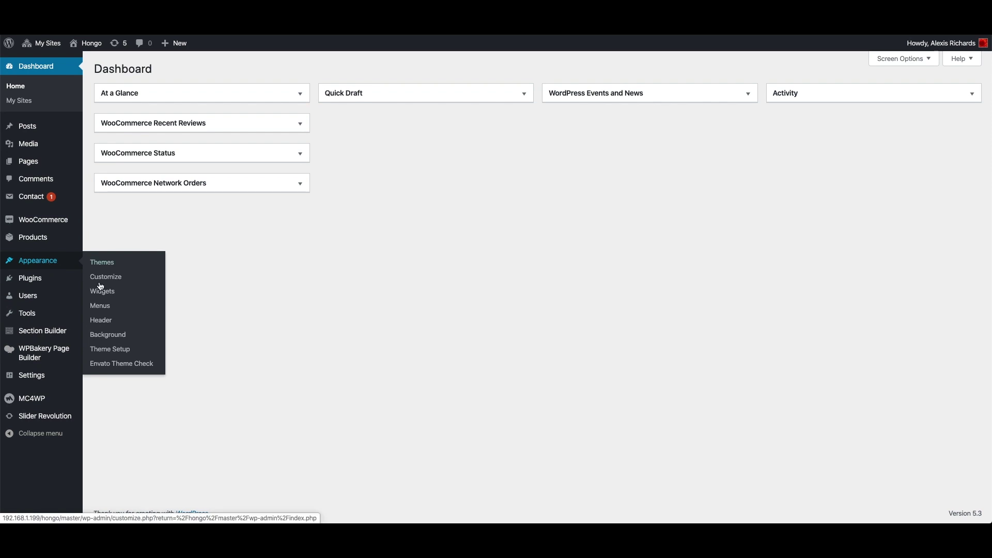
left_click(116, 355)
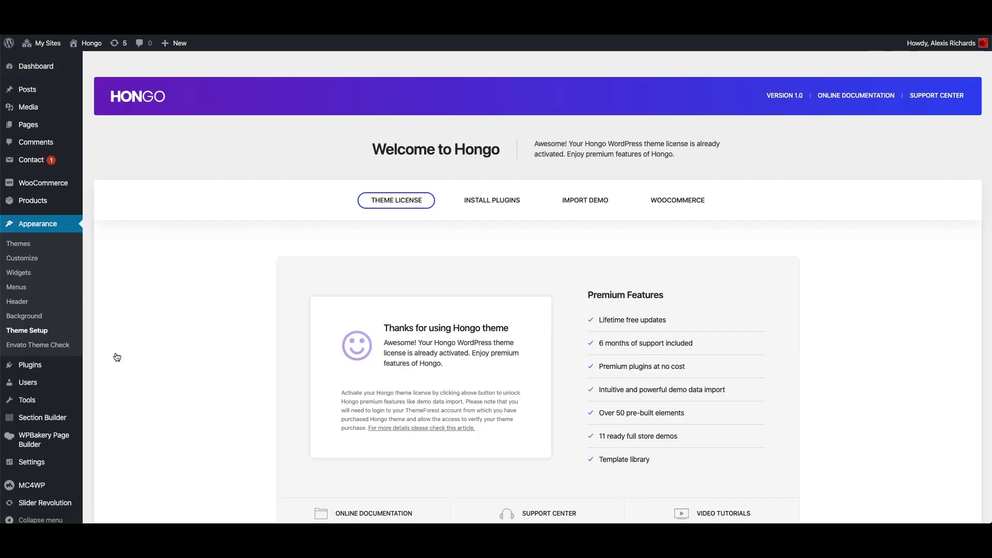
left_click(607, 202)
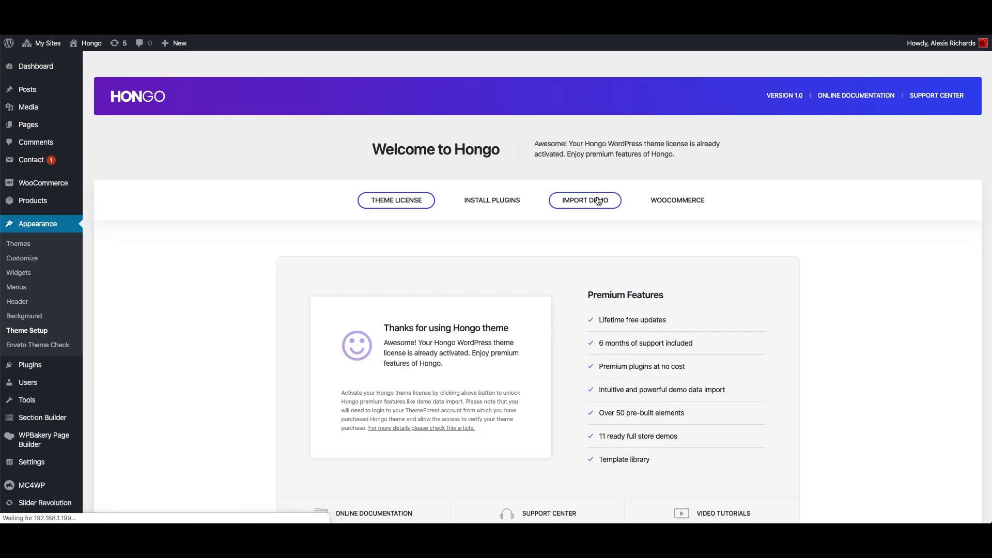
scroll(342, 412, "down", 3)
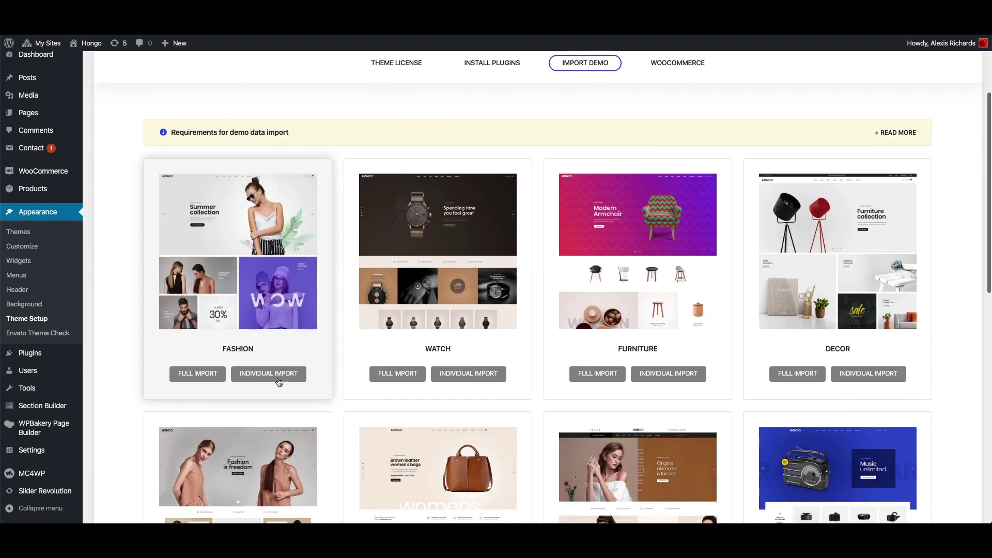
Open Individual Import for the Fashion demo and tick Select all under Section Builder.
left_click(279, 374)
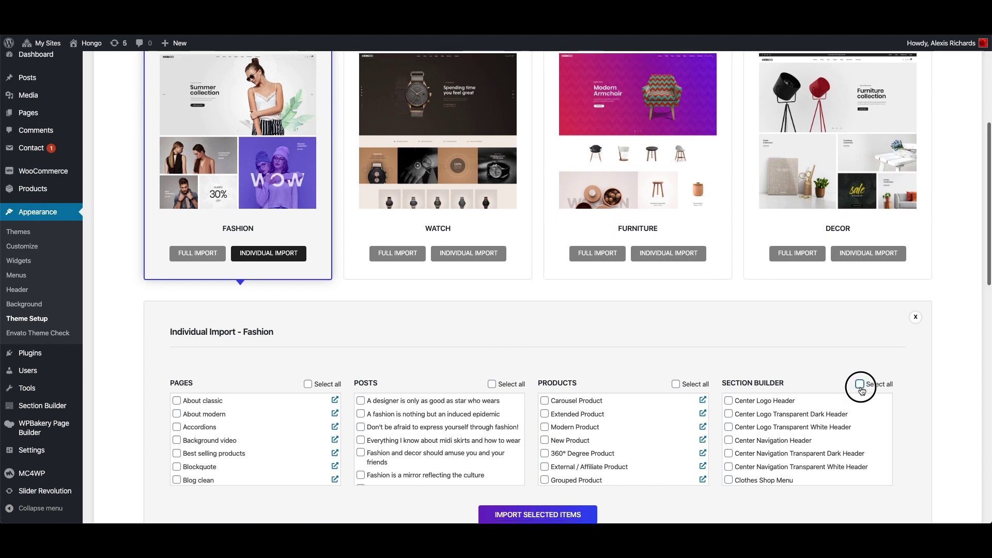
left_click(860, 387)
scroll(678, 468, "down", 2)
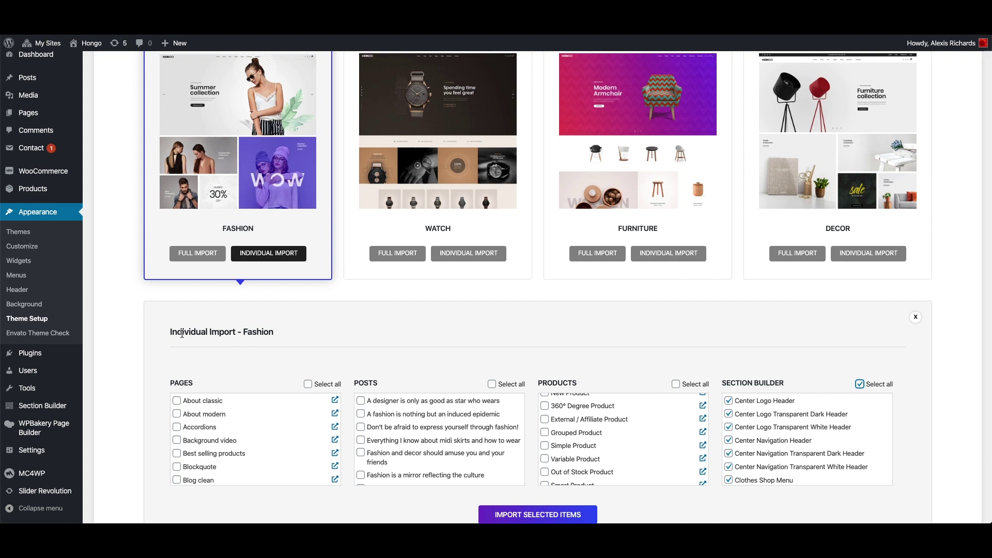
Filter the Section Builder's All Sections list to the Mega menu section type.
mouse_move(58, 410)
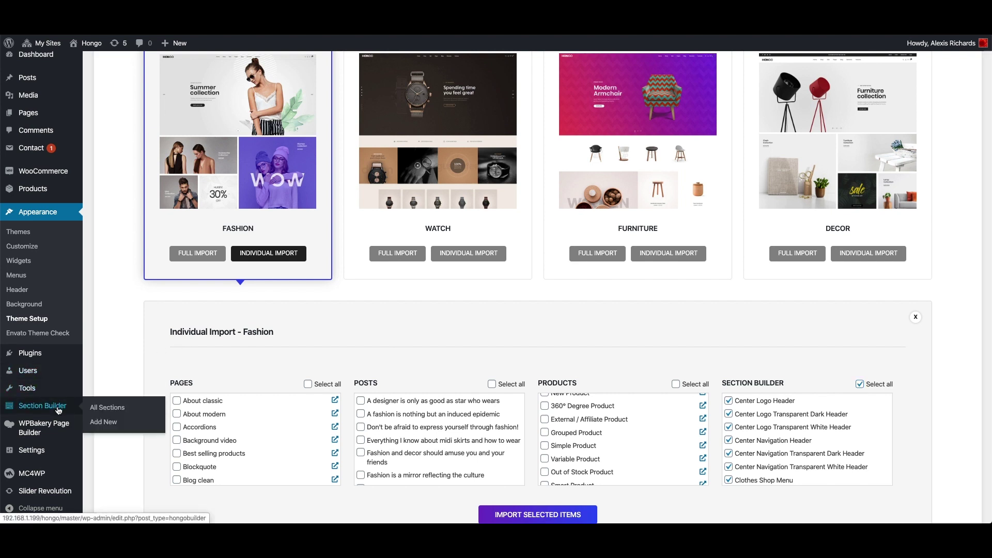
left_click(96, 409)
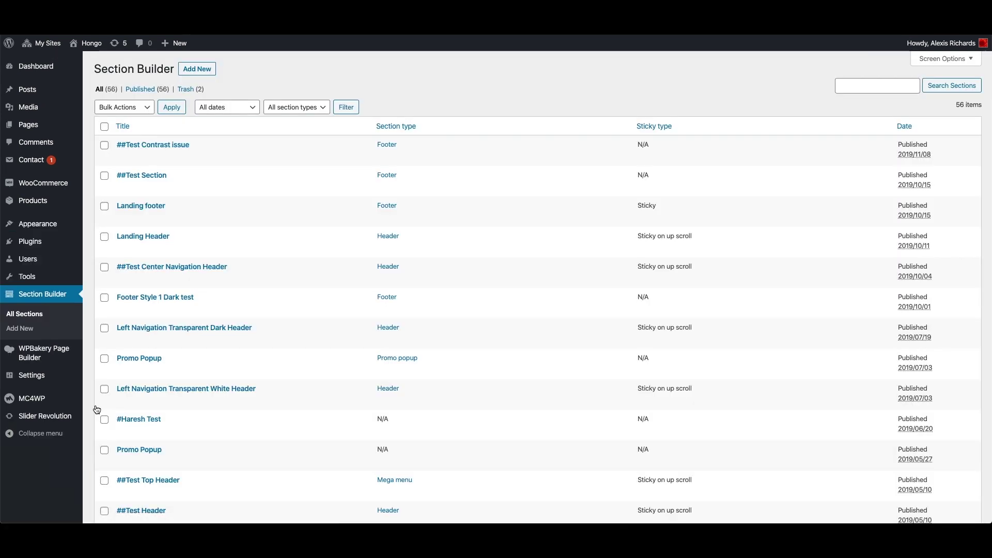
left_click(299, 111)
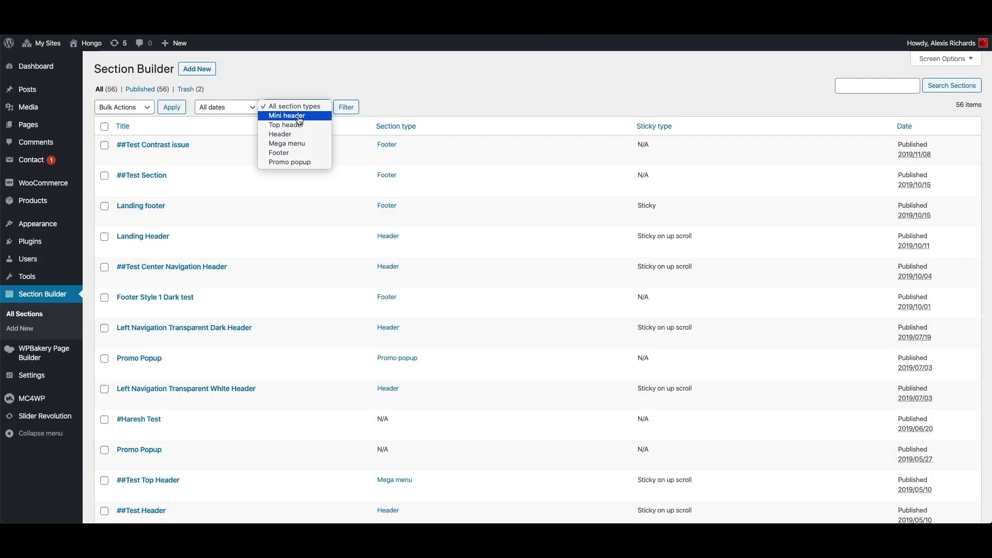
left_click(295, 142)
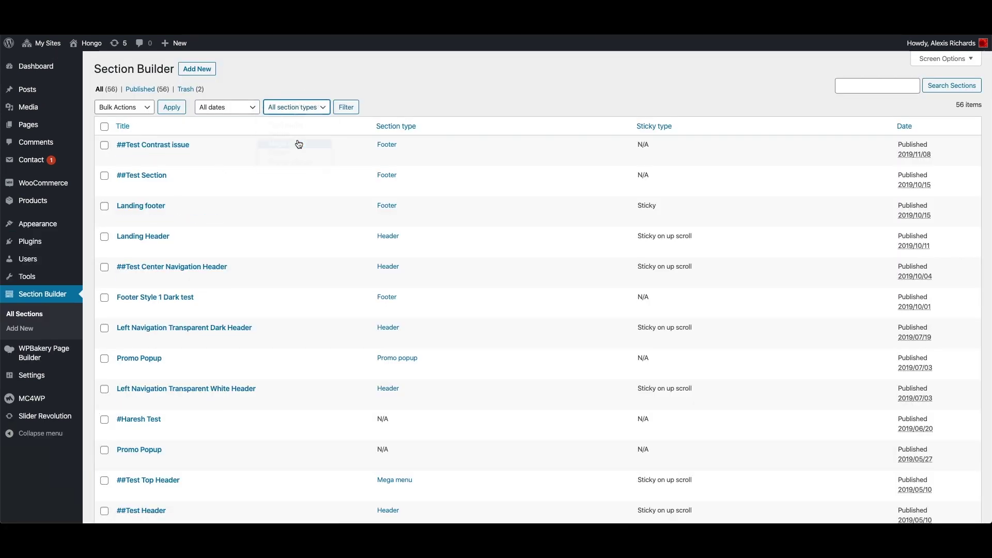
left_click(345, 108)
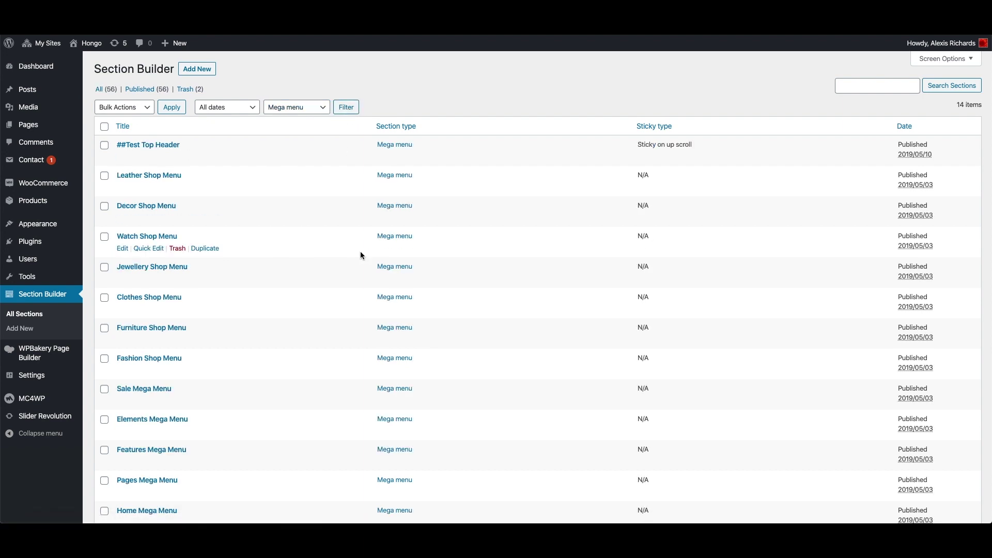
Browse the 14 filtered mega menu sections, then start a new section with Add New.
scroll(361, 251, "down", 2)
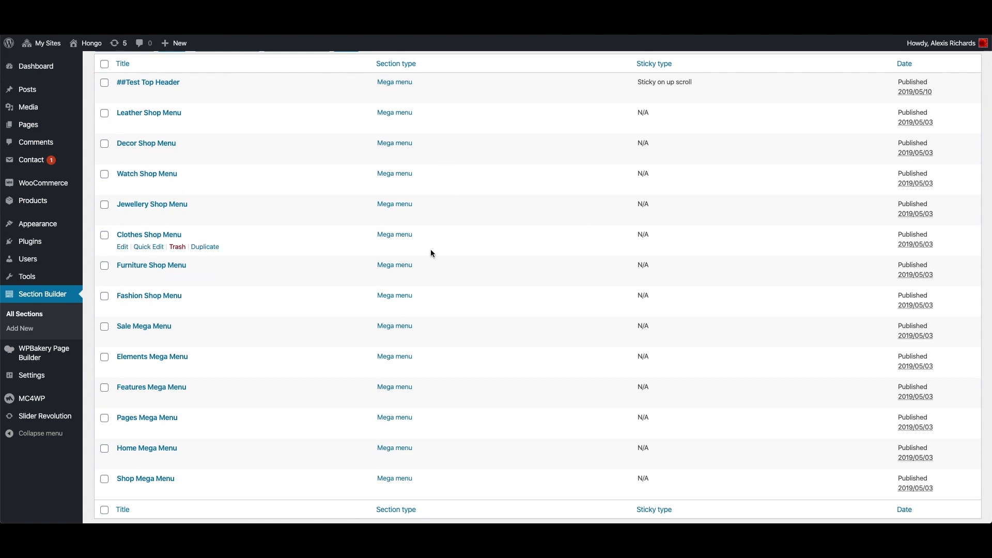
scroll(431, 250, "down", 2)
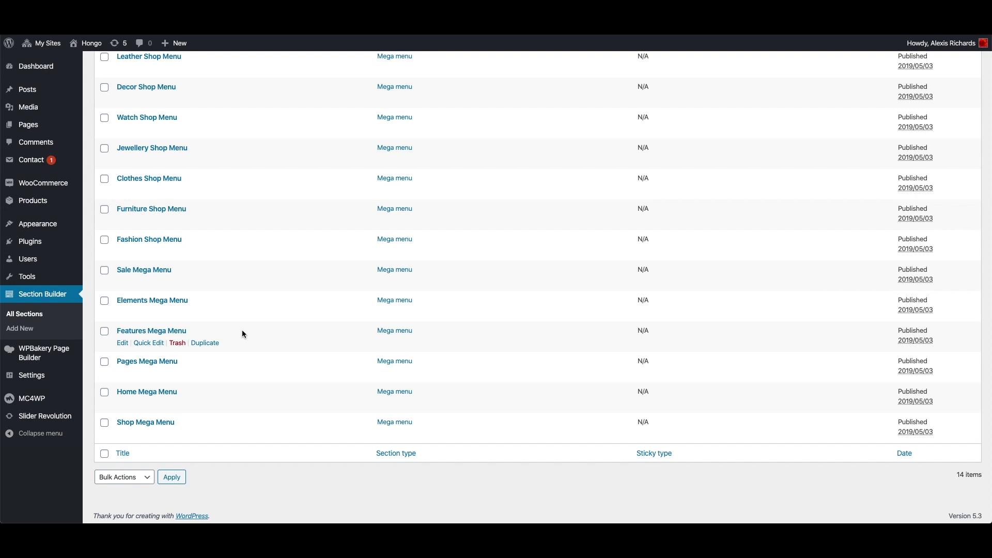
scroll(242, 334, "up", 3)
left_click(23, 329)
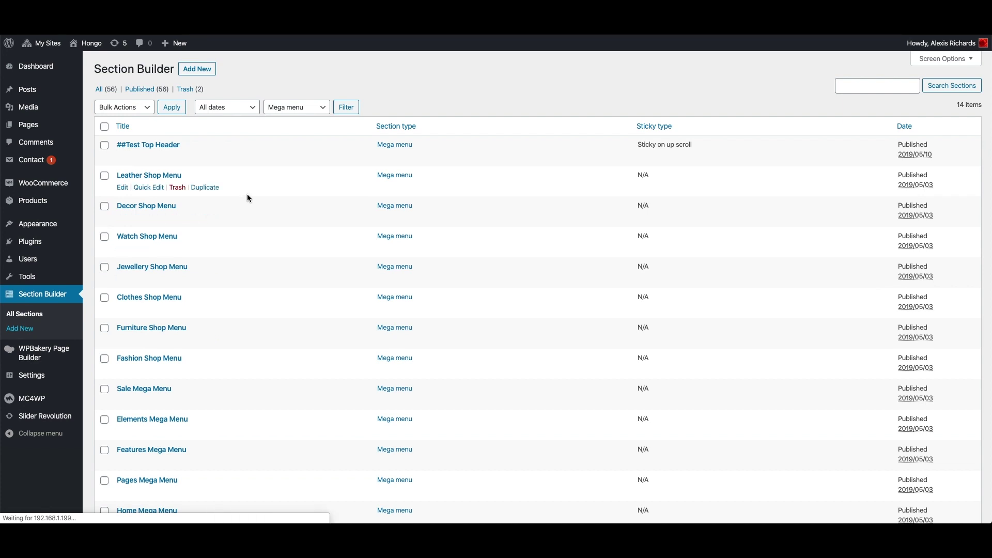
Title the new section 'Test mega menu', set its type to Mega menu, and expand Background.
type("T")
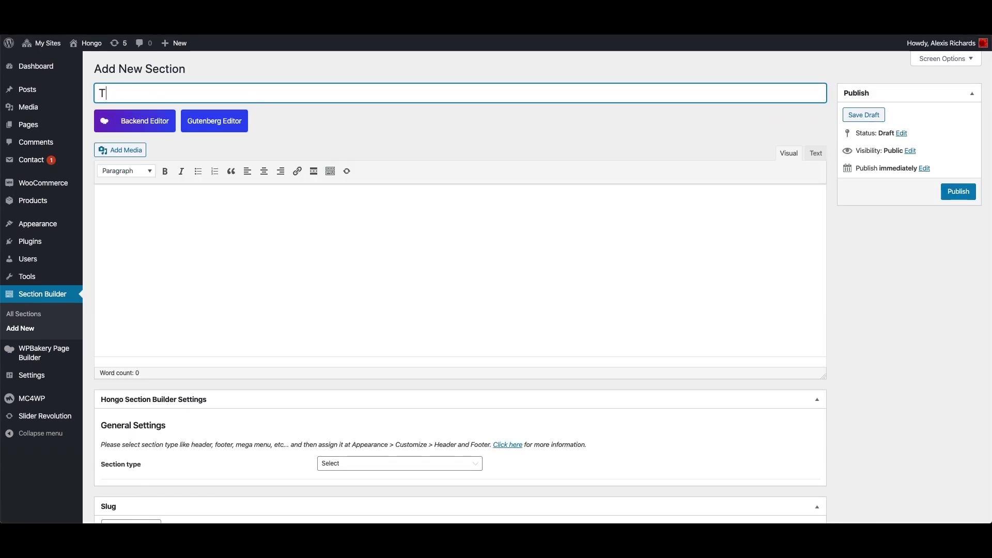
type("est mega menu")
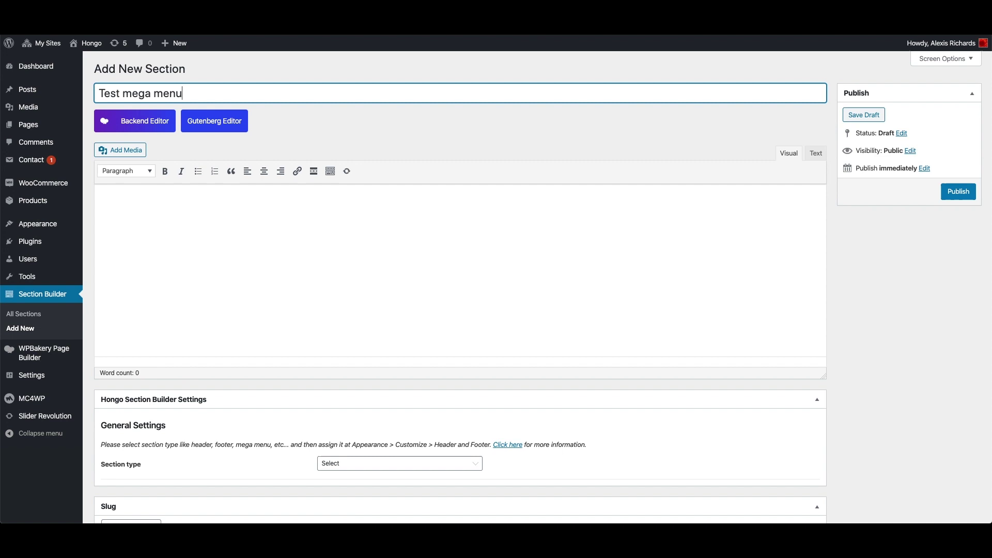
scroll(358, 332, "down", 3)
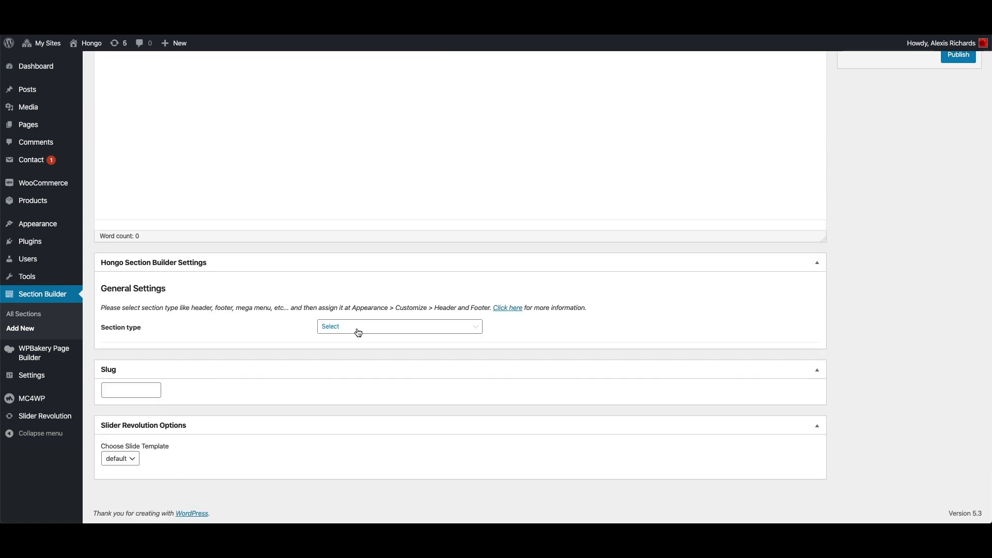
left_click(359, 332)
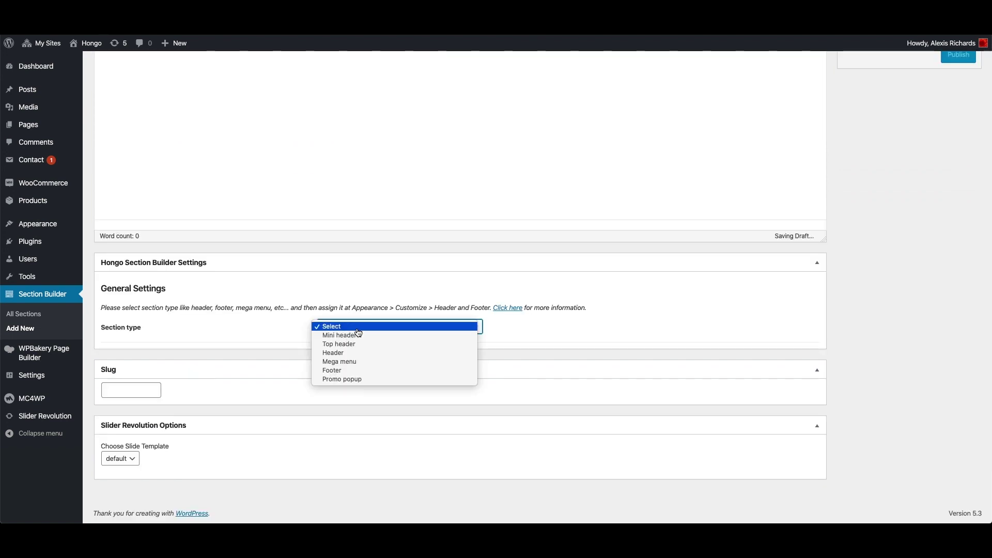
left_click(360, 362)
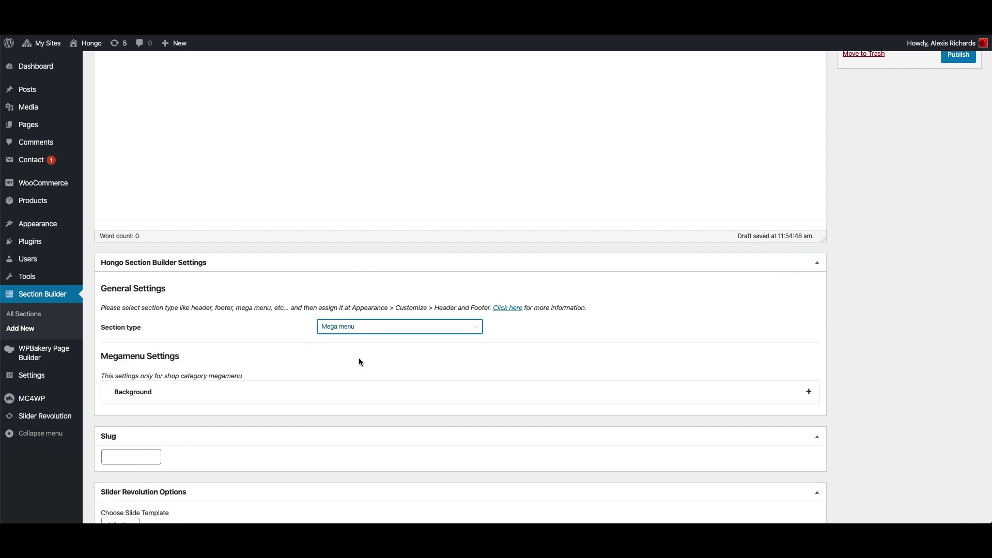
scroll(335, 370, "down", 2)
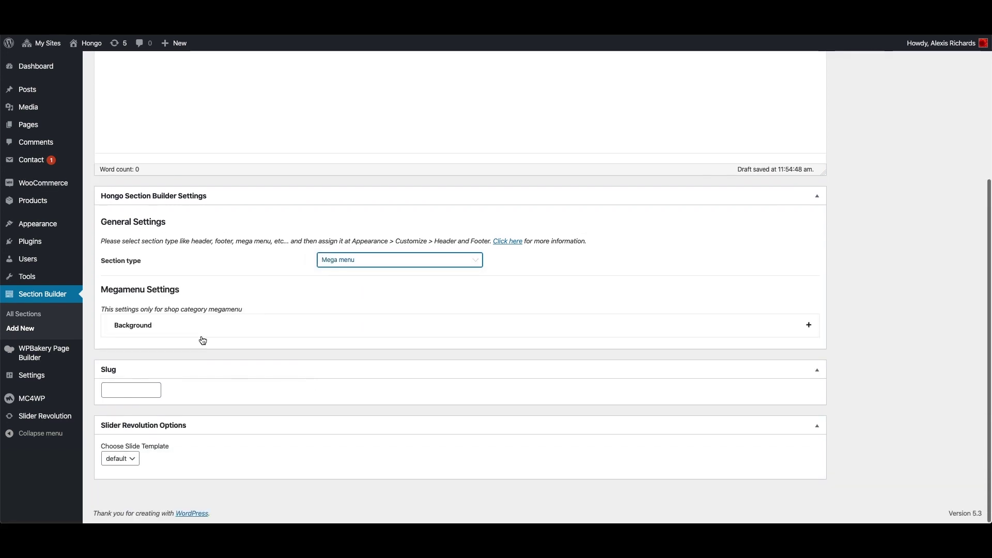
left_click(204, 333)
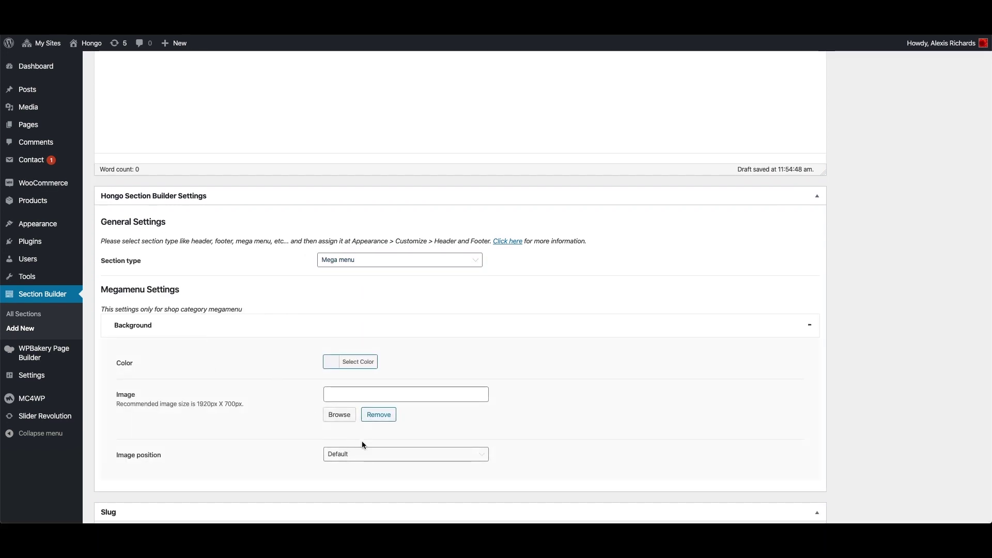
scroll(406, 478, "down", 1)
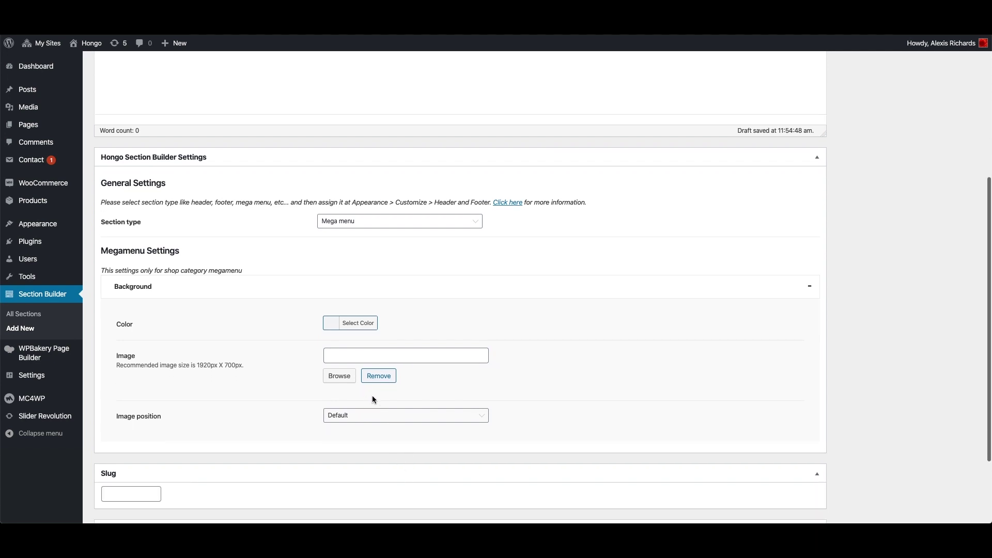
scroll(381, 403, "up", 5)
Switch to the WPBakery builder and add a row with a four-equal-column layout.
left_click(144, 129)
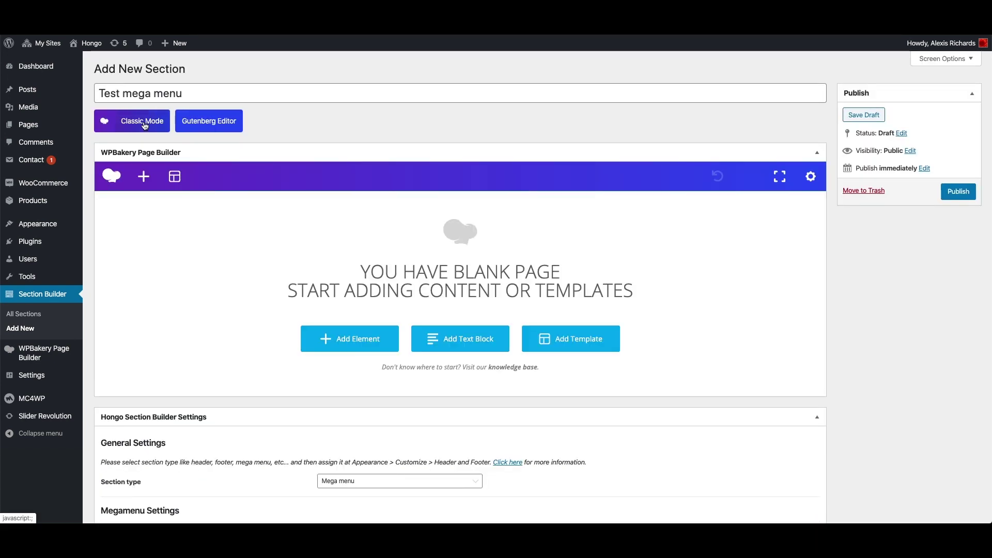
left_click(343, 345)
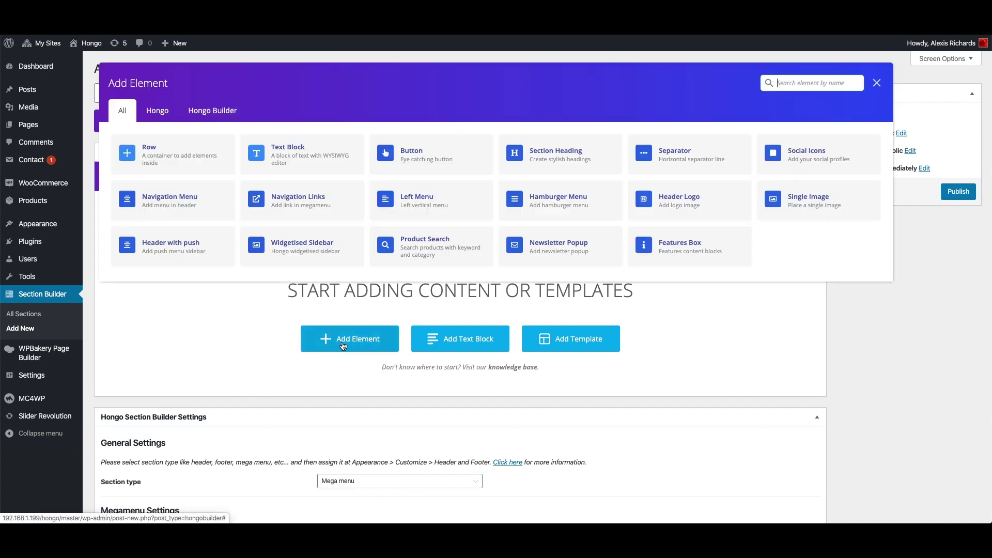
left_click(175, 155)
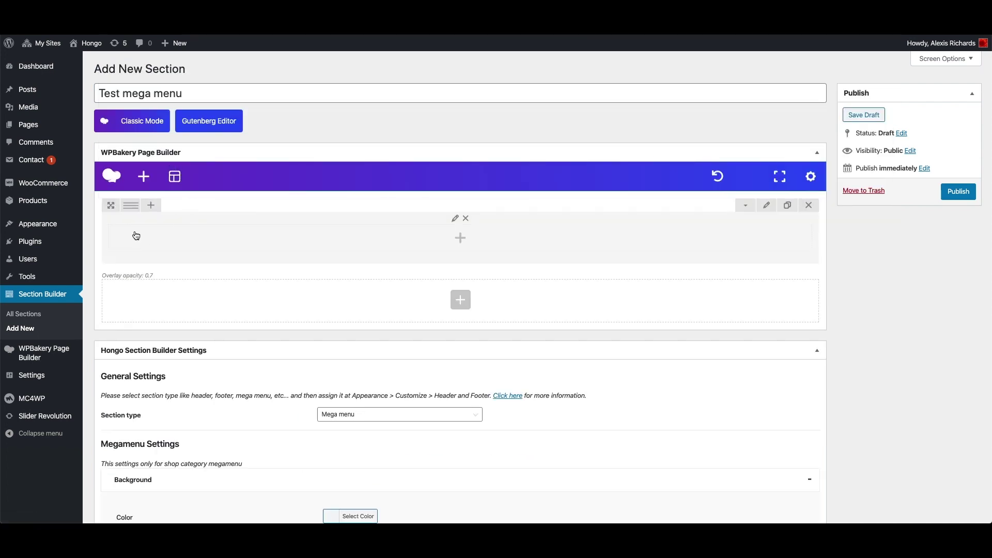
mouse_move(129, 210)
left_click(204, 205)
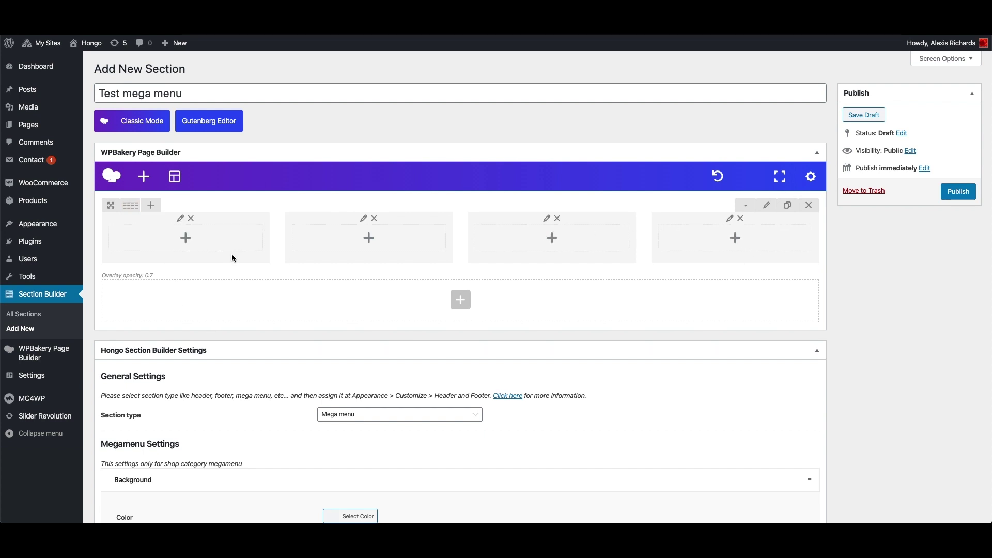
Add a Navigation Links element to column 1 with a first link, Submenu 1, pointing to #.
left_click(185, 238)
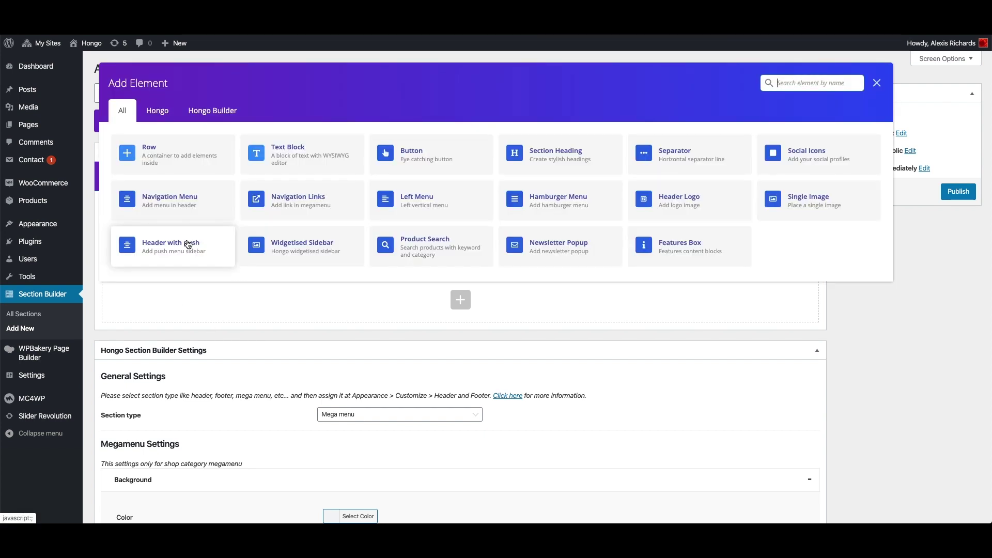
left_click(300, 203)
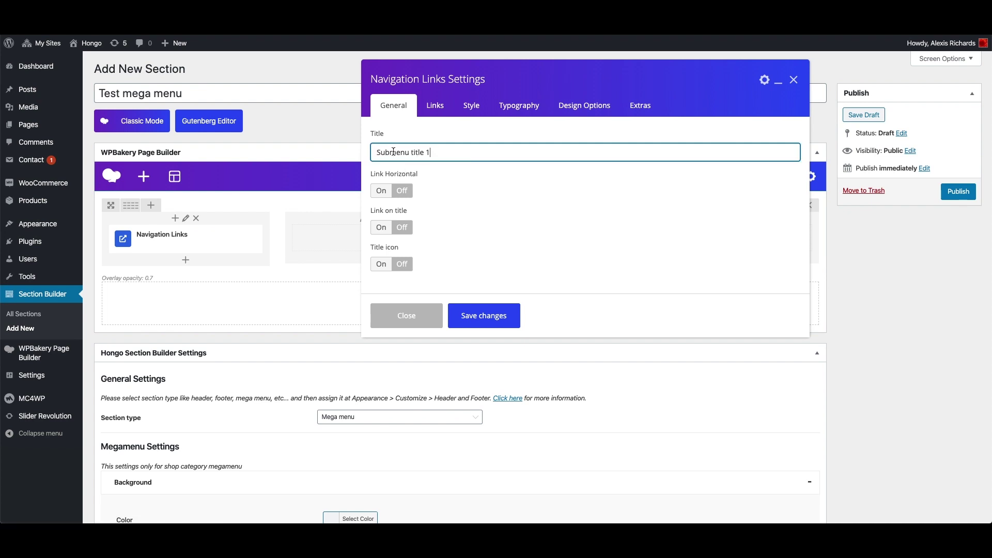
left_click(435, 107)
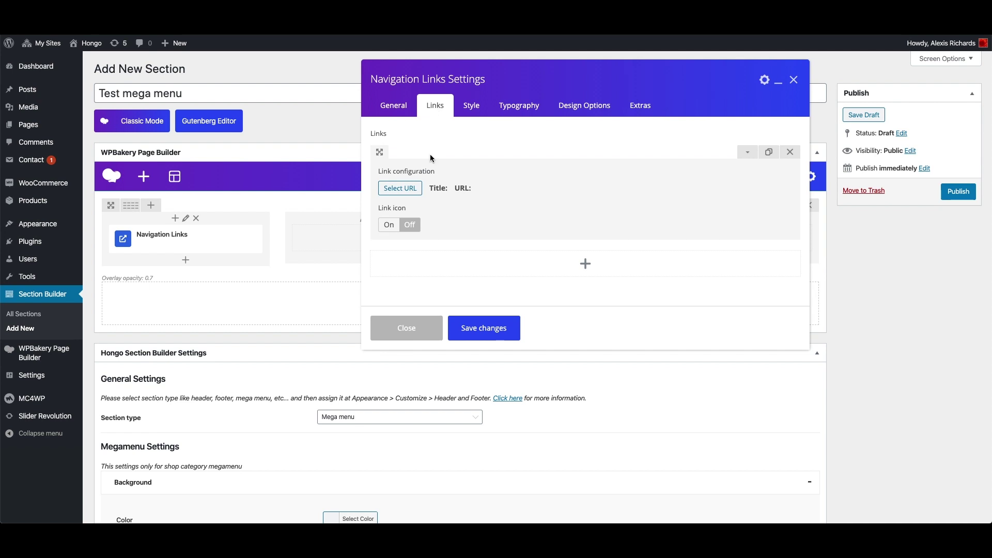
left_click(413, 196)
type("#")
key("Tab")
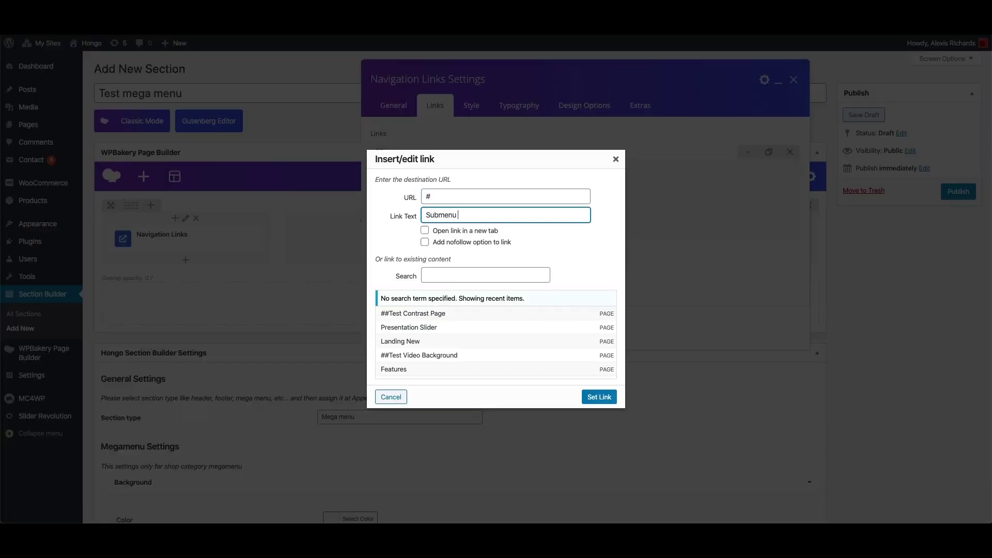
left_click(598, 396)
Duplicate the link into Submenu 2 through Submenu 4 and save the Navigation Links settings.
left_click(769, 152)
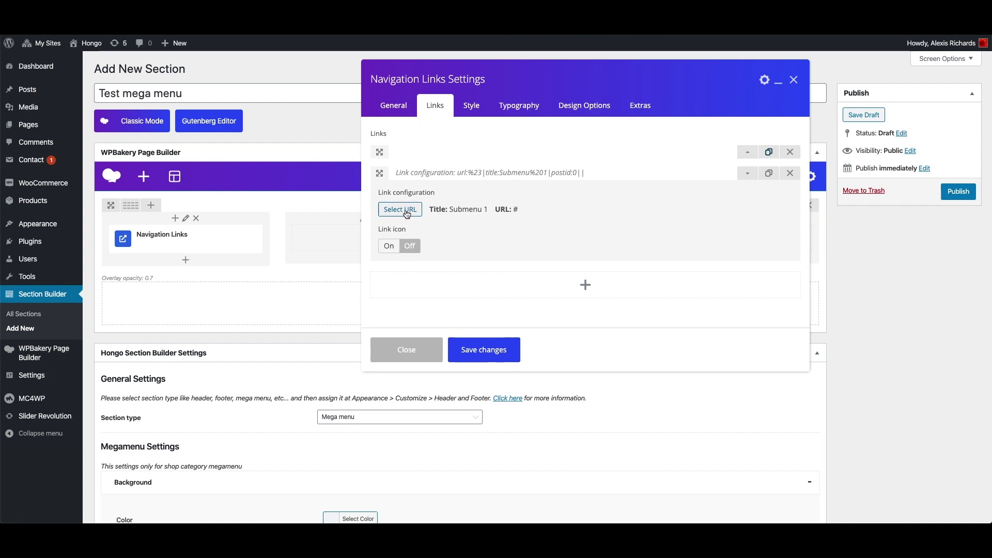
left_click(398, 195)
left_click(462, 215)
key("BackSpace")
type("2")
key("Return")
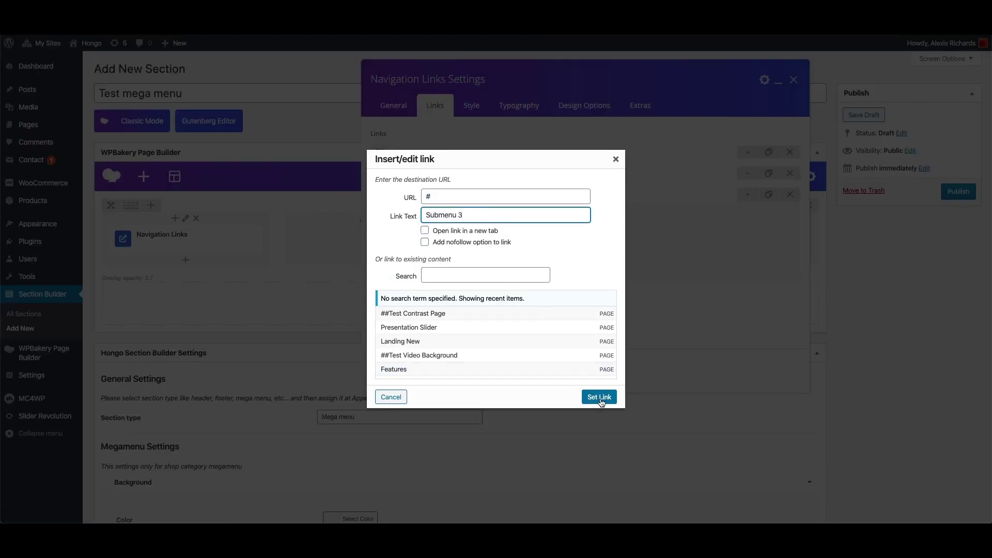
left_click(599, 397)
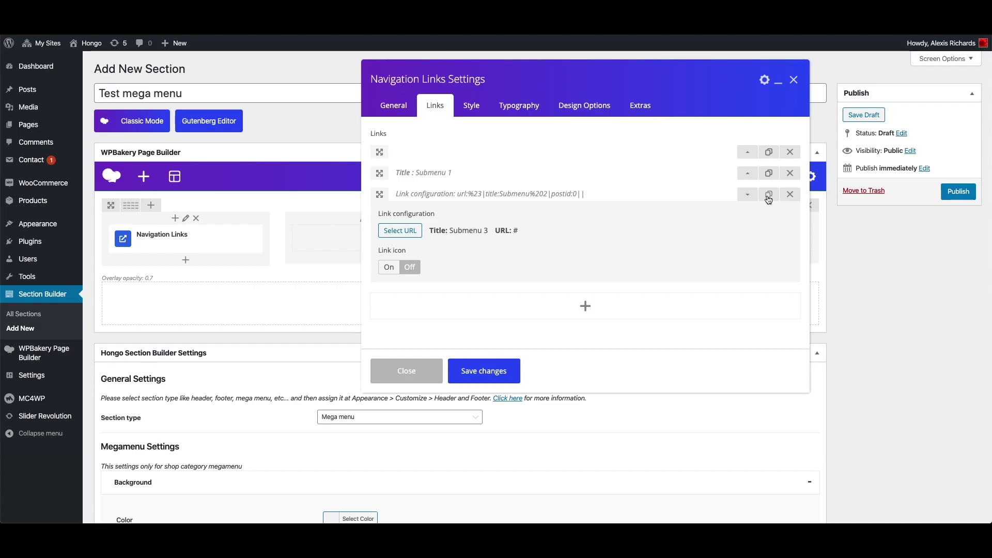
left_click(769, 195)
left_click(399, 250)
left_click(470, 217)
left_click(599, 396)
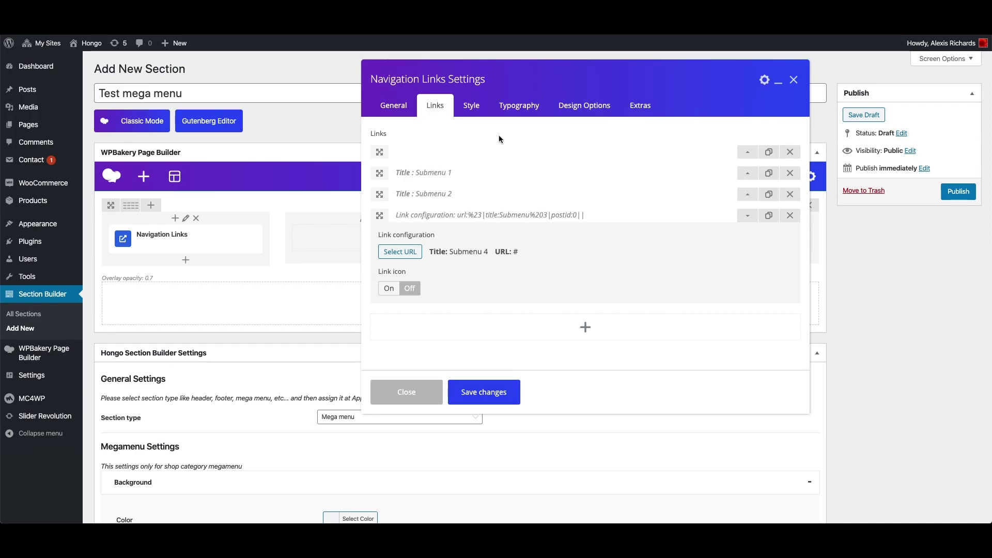
left_click(493, 395)
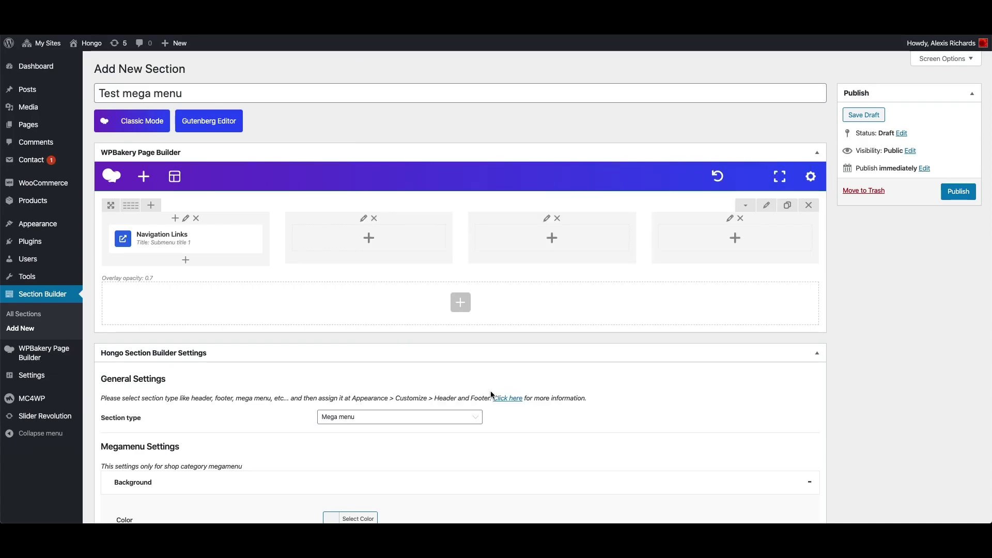
Copy the Navigation Links element into columns 2, 3 and 4, then publish the section.
left_click(217, 239)
mouse_move(209, 269)
left_mouse_down()
mouse_move(372, 248)
mouse_move(785, 253)
mouse_move(765, 248)
left_mouse_up()
left_click(584, 238)
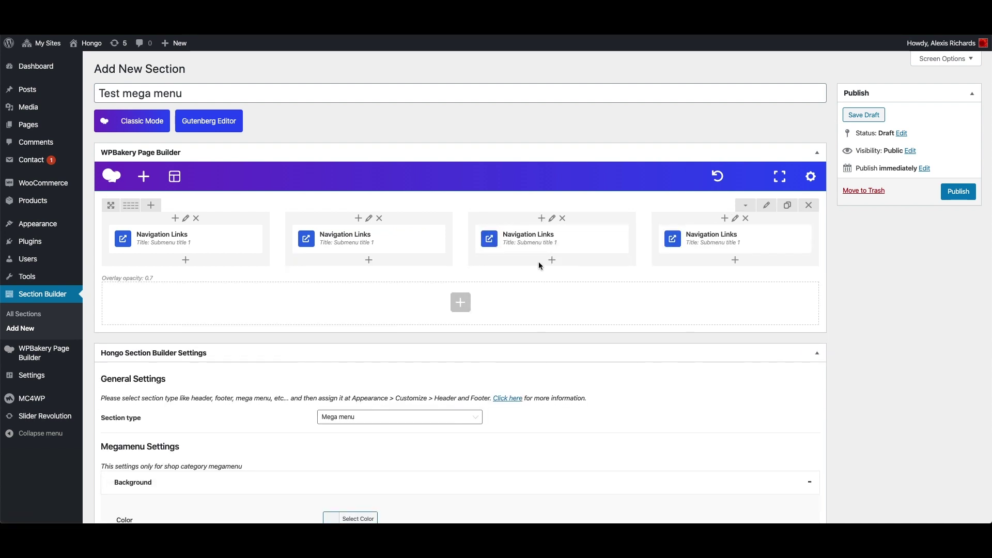
left_click(958, 192)
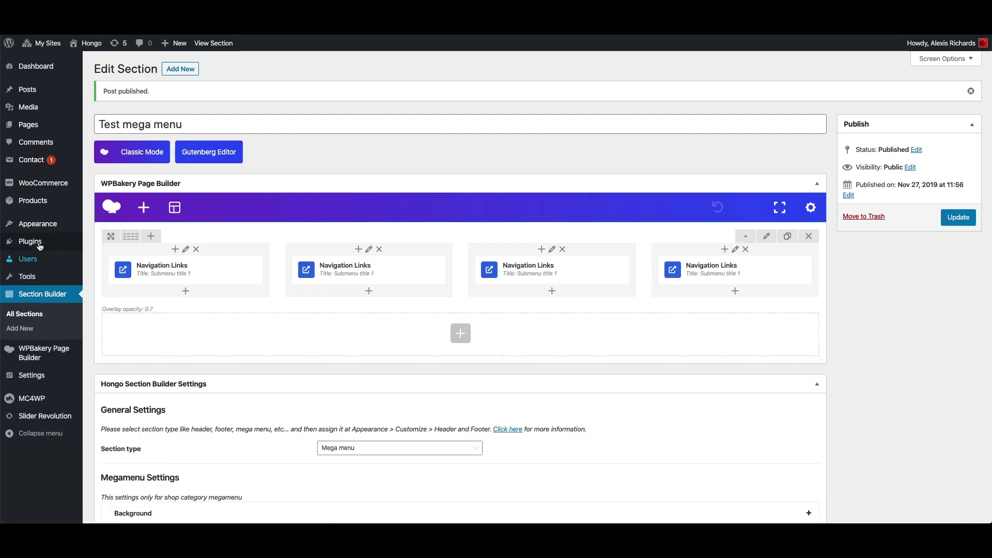
Open Appearance > Menus and create a new empty menu named 'Test menu'.
mouse_move(49, 226)
right_click(103, 268)
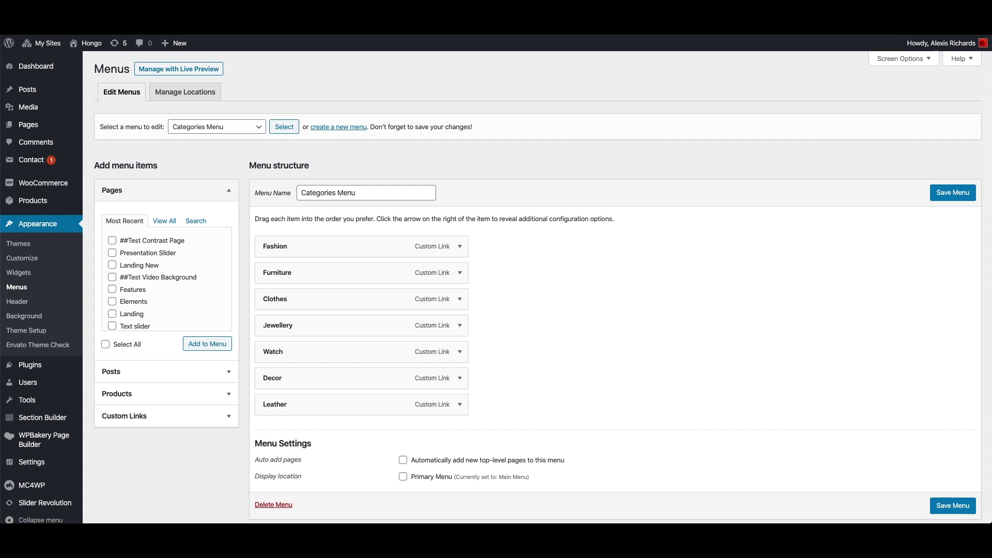
scroll(393, 182, "down", 2)
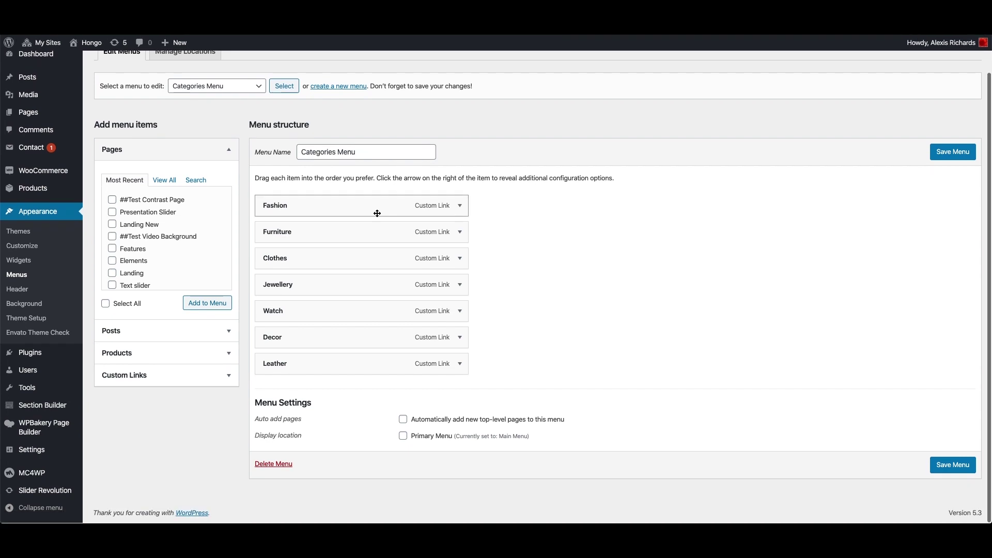
scroll(265, 134, "up", 2)
left_click(338, 126)
left_click(366, 193)
left_click(317, 215)
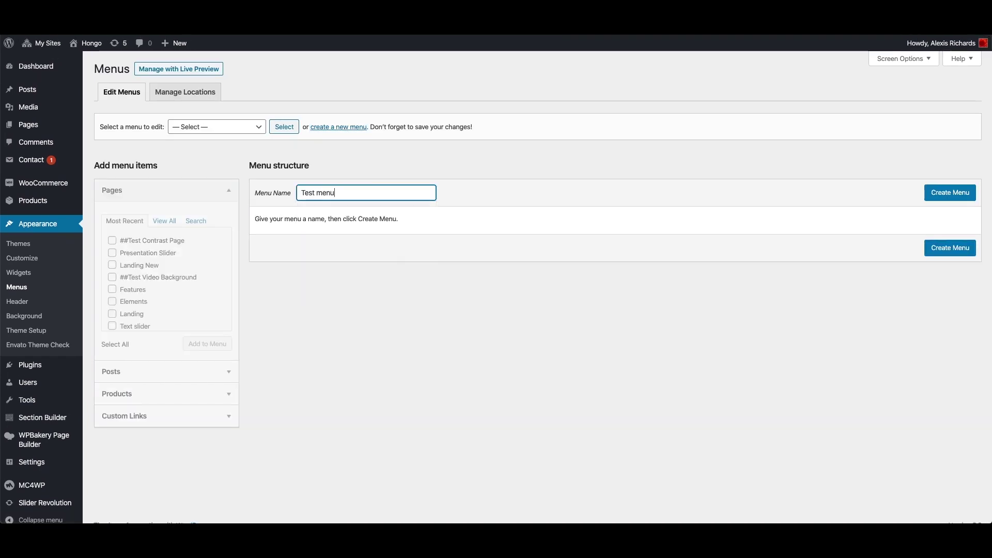
key("Tab")
Add Home and Shop to the menu as custom links with URL #.
left_click(171, 402)
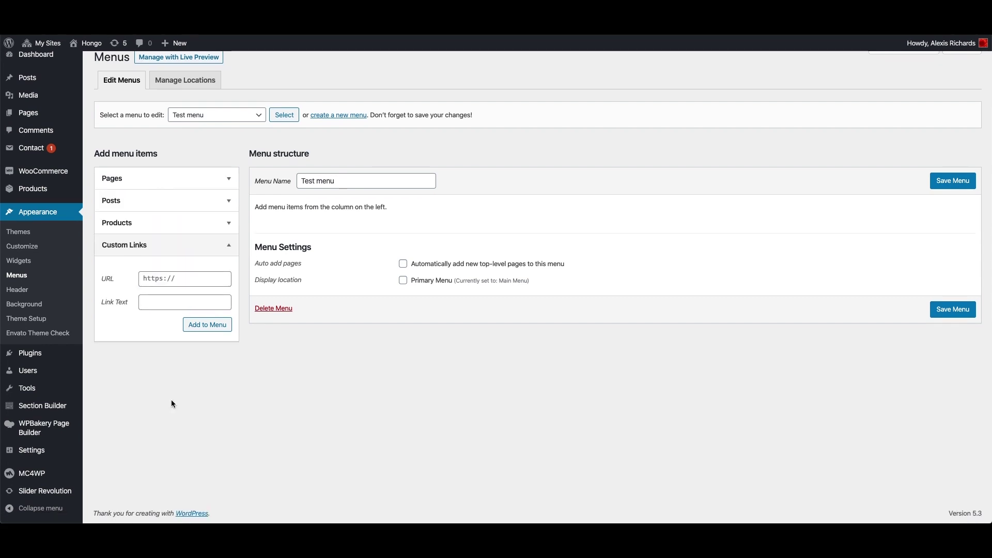
left_click(199, 277)
type("#")
key("Tab")
type("Home")
left_click(208, 325)
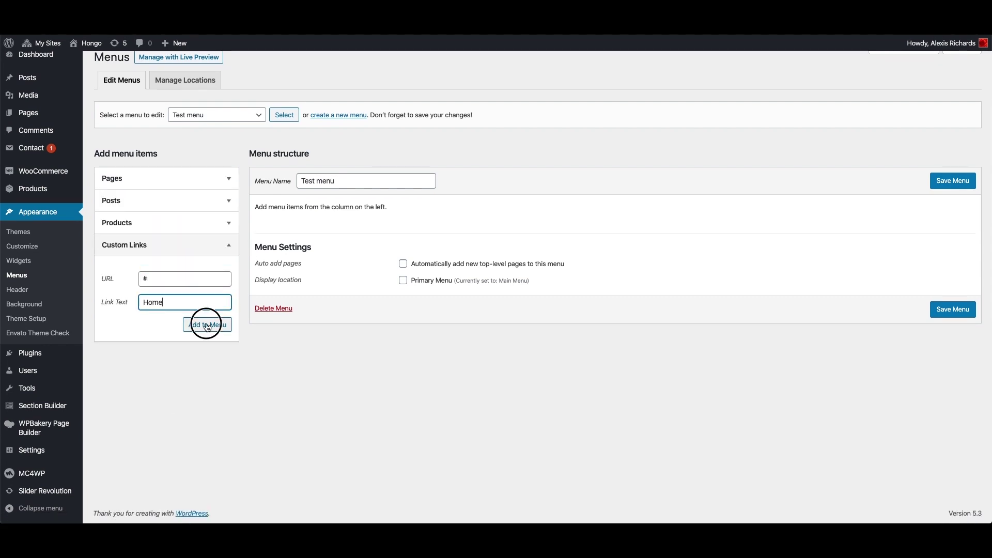
left_click(184, 280)
type("#")
key("Tab")
type("Shop")
left_click(207, 324)
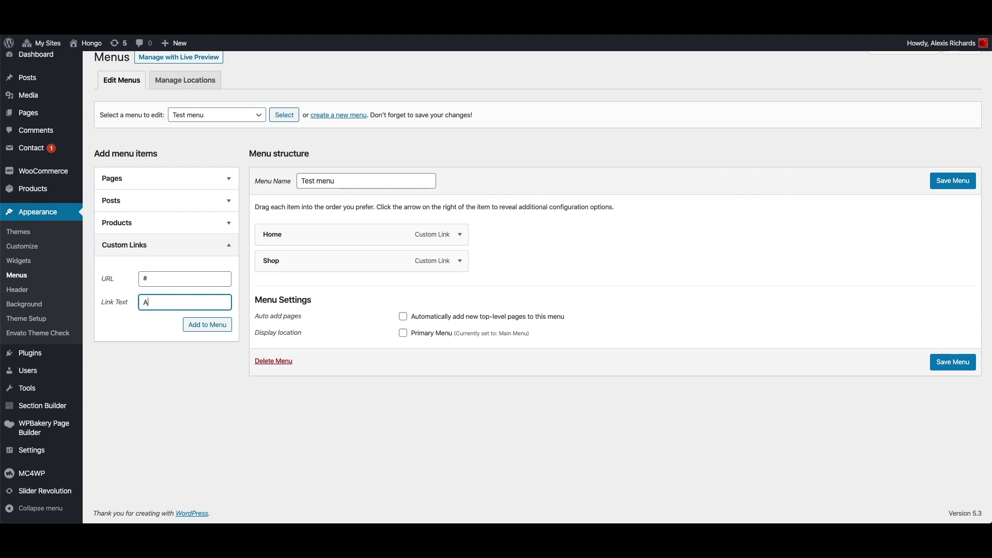
Add About and Contact to the menu as custom links with URL #.
type("bout")
left_click(208, 325)
left_click(185, 279)
type("#")
key("Tab")
type("Contact")
left_click(208, 325)
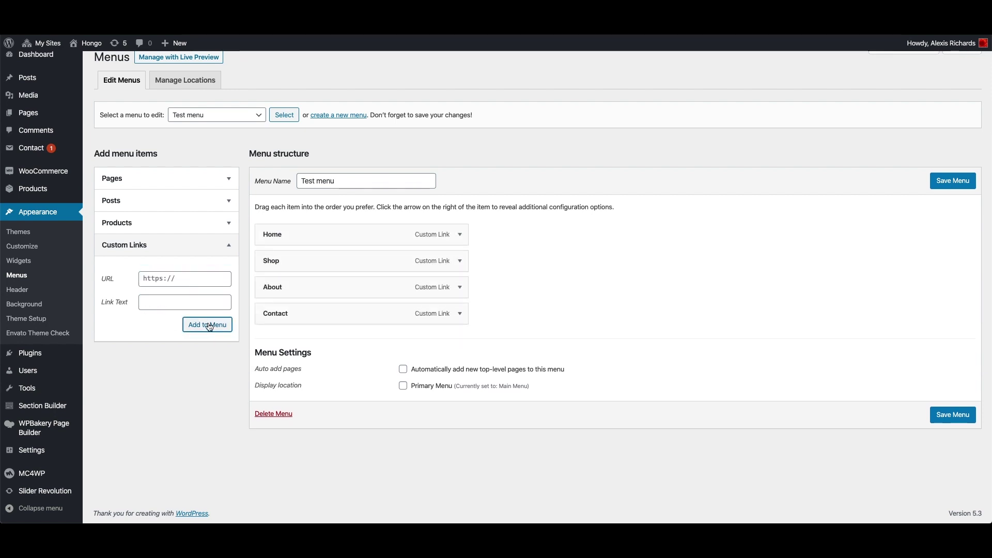
Set the Shop item's Megamenu Selection to 'Test mega menu' and save Test menu.
left_click(459, 261)
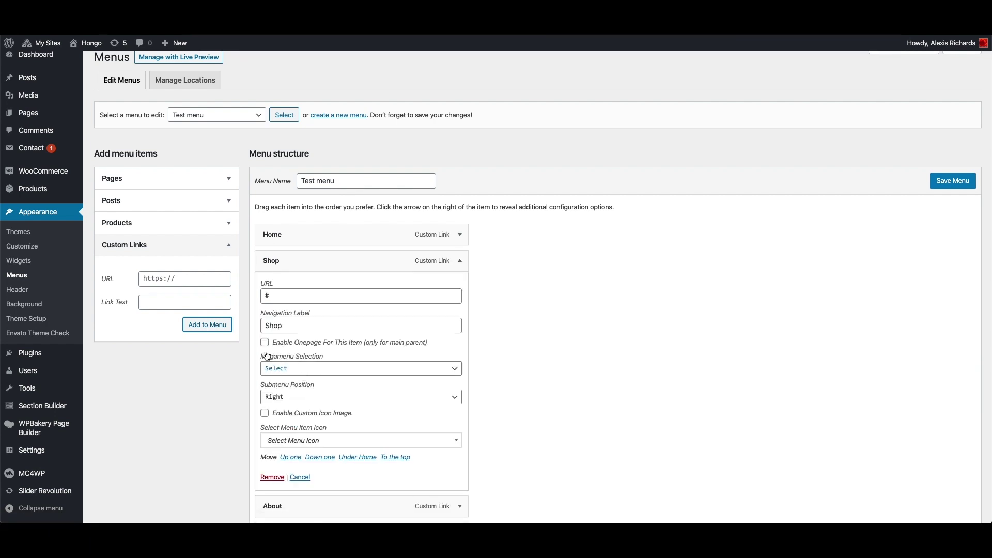
left_click(310, 369)
left_click(311, 378)
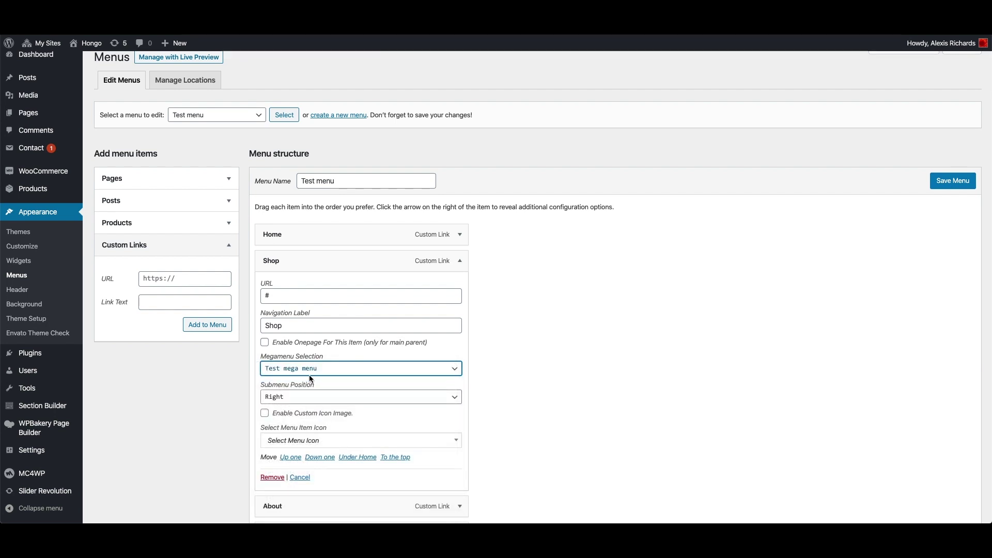
scroll(365, 353, "down", 2)
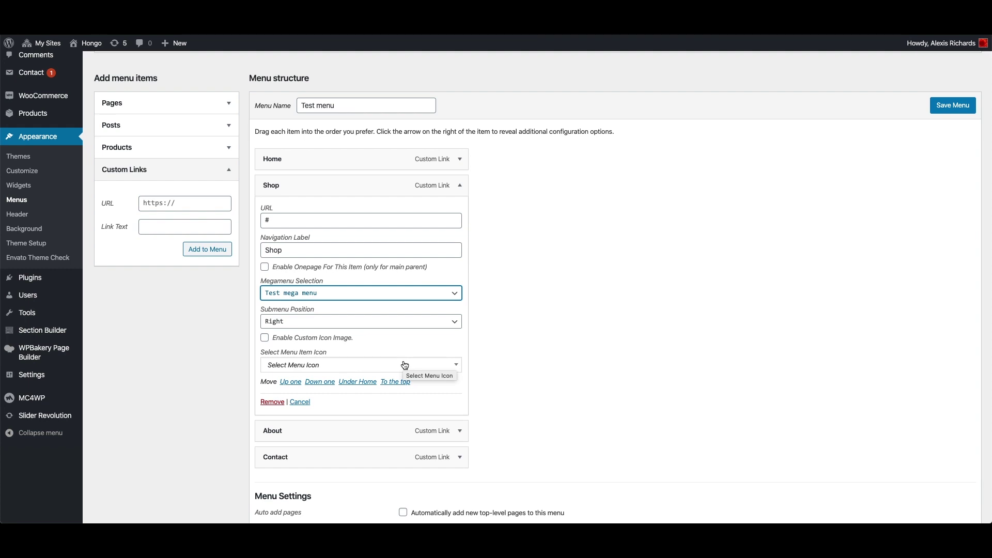
left_click(949, 106)
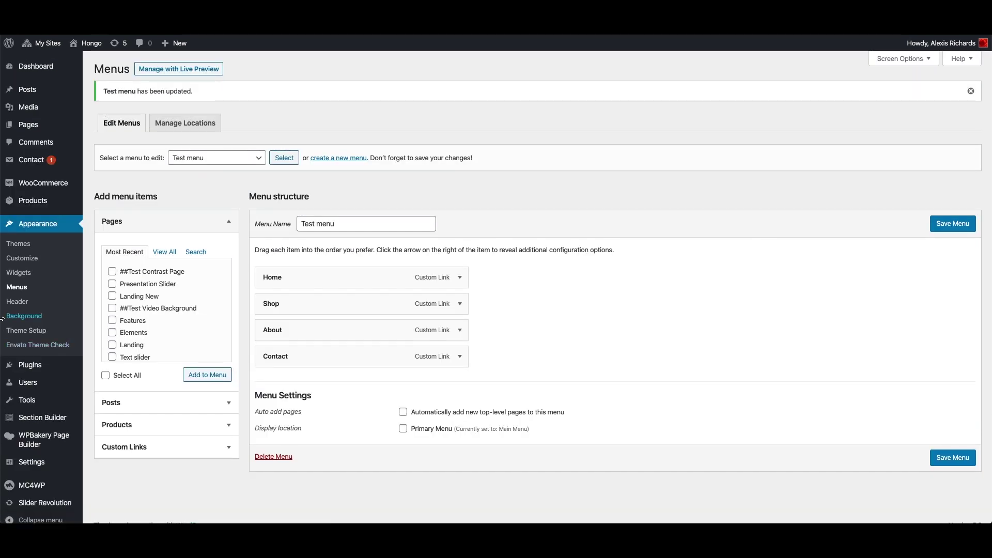
In the Customizer's Header and Footer › Header settings, check that the header section is Center Navigation Header.
left_click(30, 261)
left_click(81, 312)
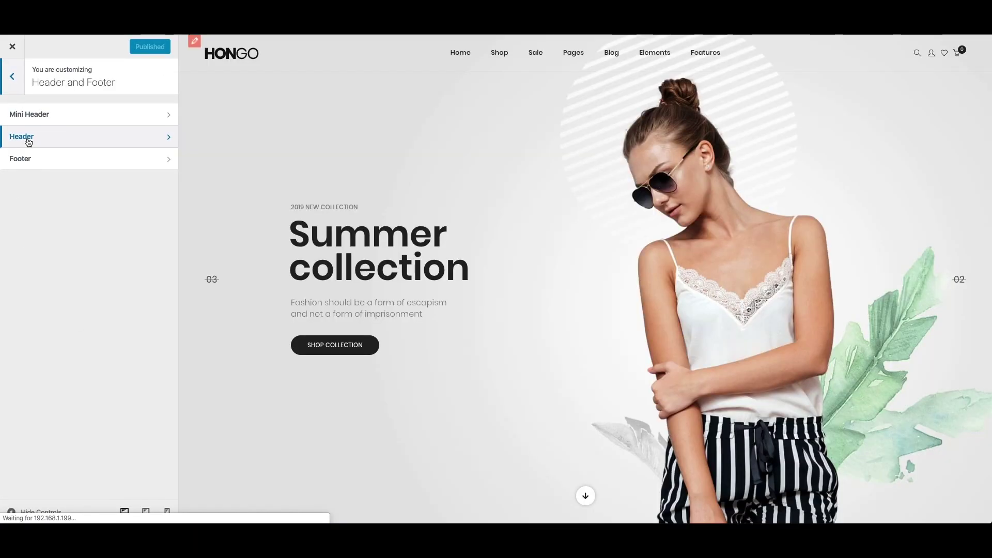
left_click(27, 137)
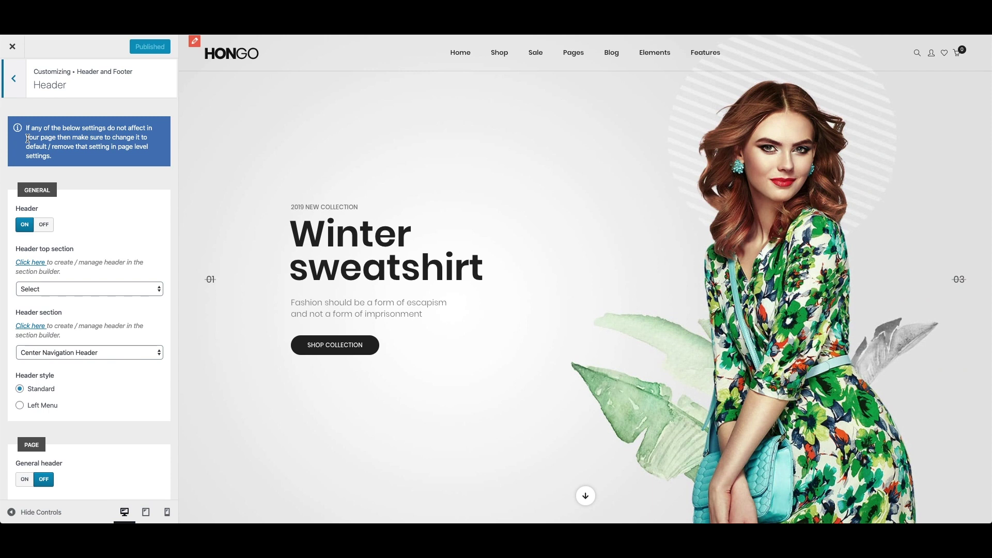
scroll(95, 269, "down", 3)
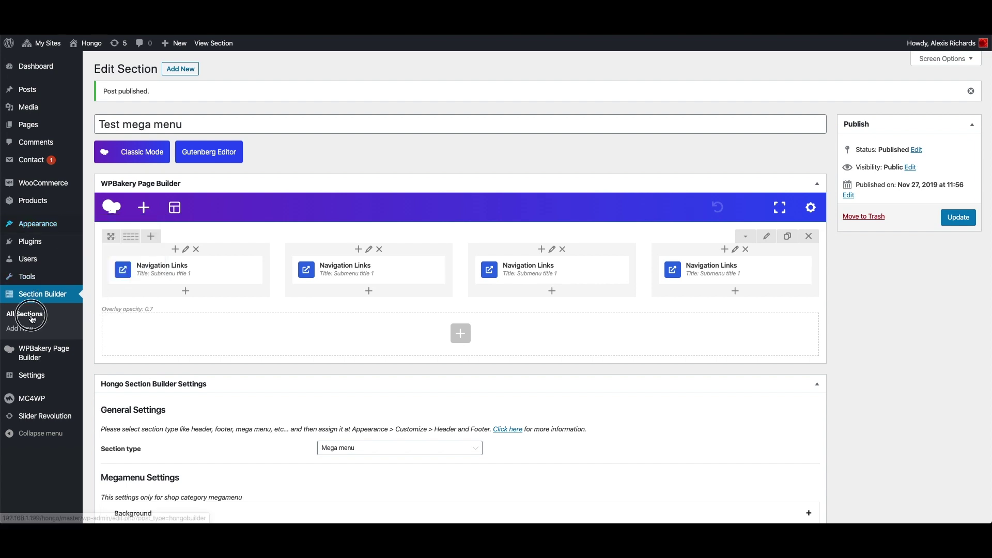
Filter Section Builder's All Sections to Header and open Center Navigation Header for editing.
left_click(25, 313)
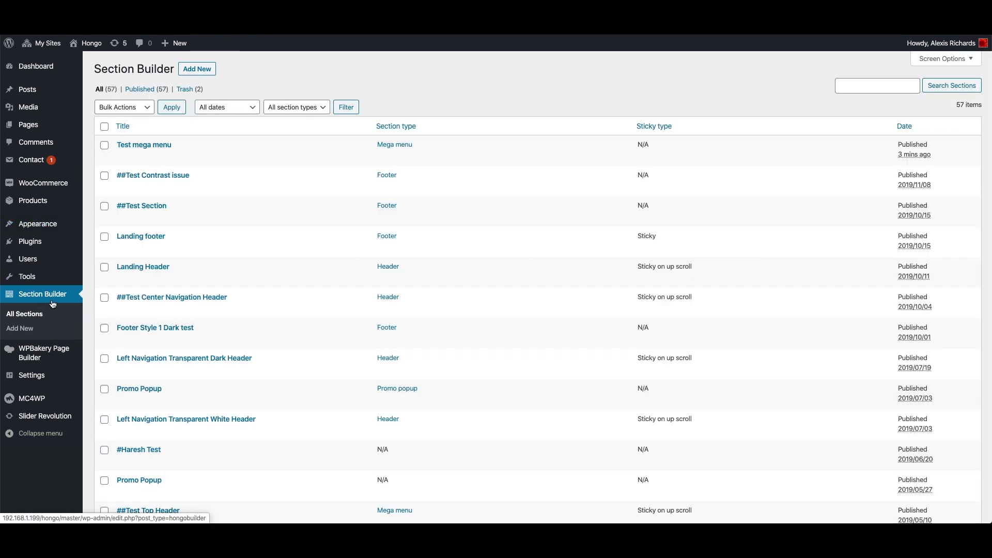
left_click(297, 107)
left_click(281, 137)
scroll(311, 308, "down", 3)
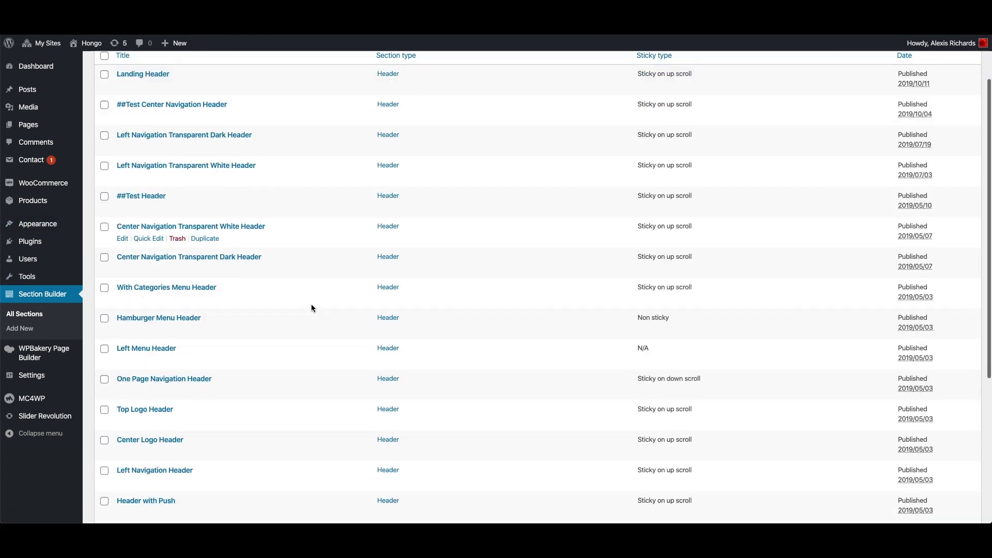
scroll(312, 309, "down", 5)
left_click(175, 398)
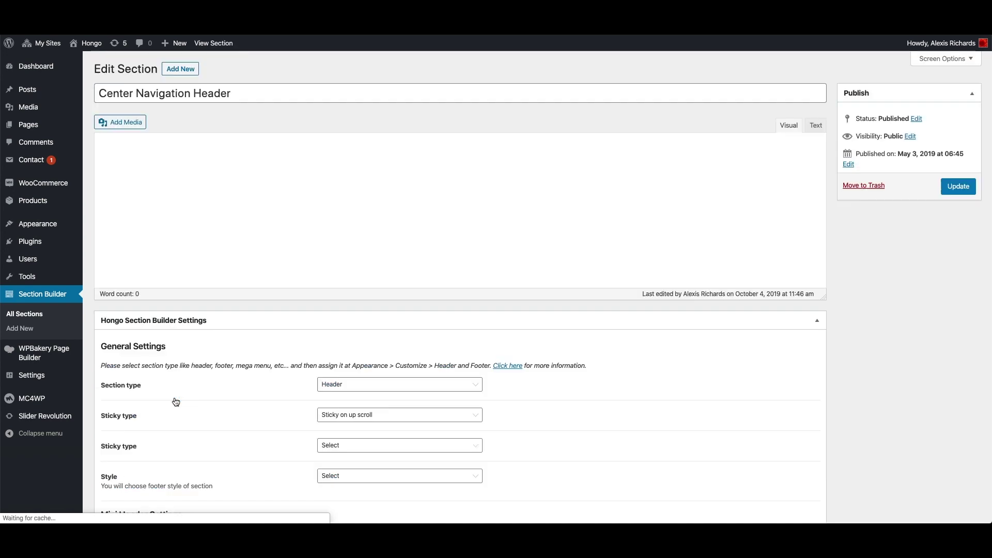
Set the Navigation Menu element's menu to 'Test menu', save the element, and update the section.
scroll(304, 387, "down", 1)
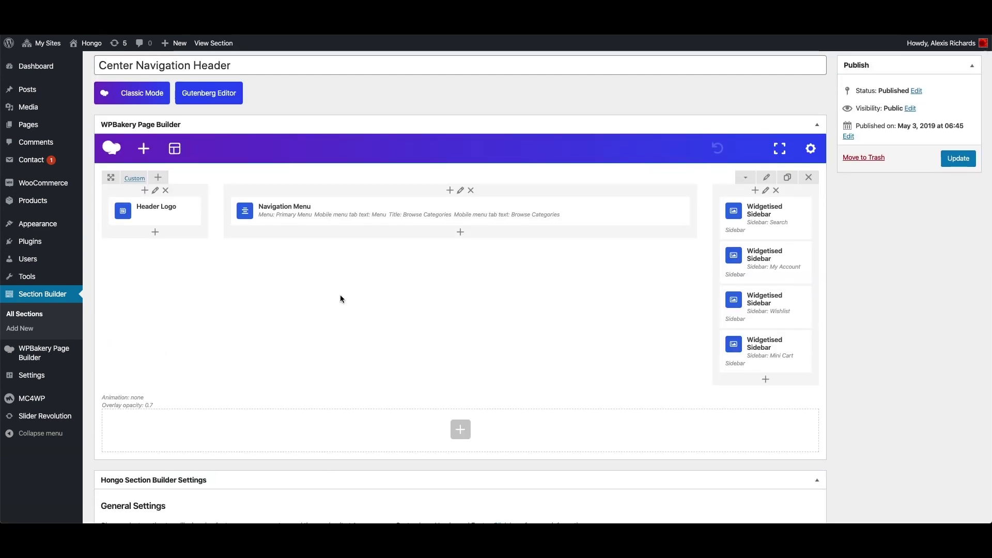
left_click(478, 210)
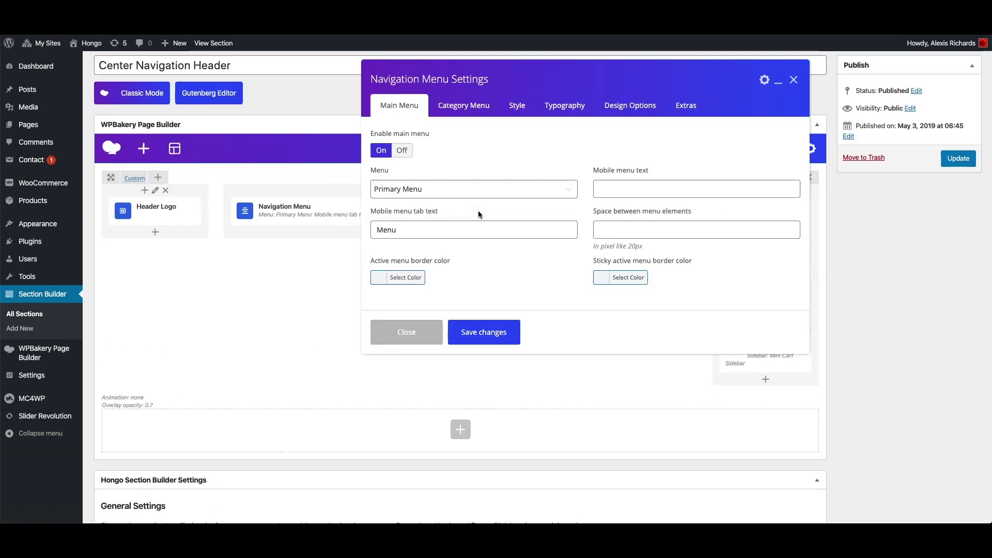
left_click(421, 195)
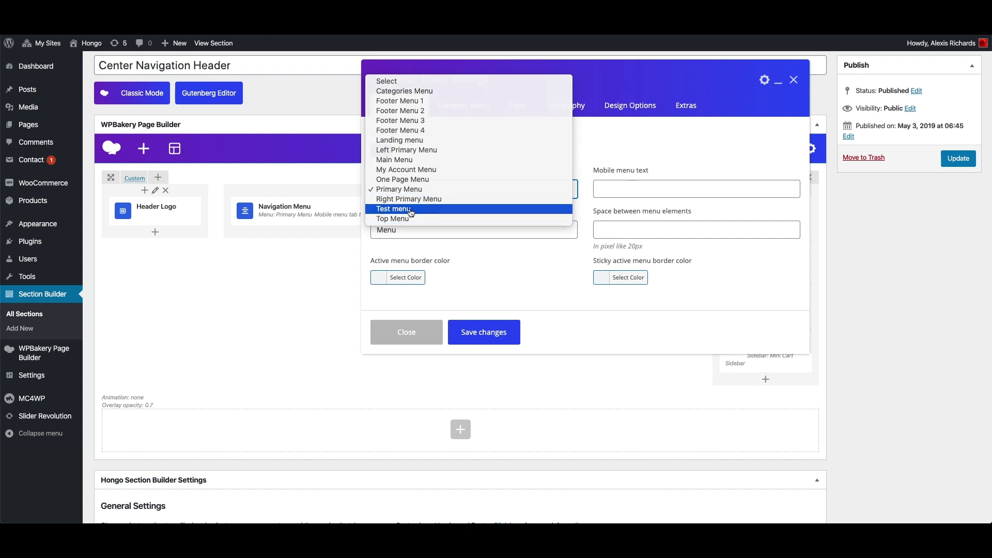
left_click(412, 210)
left_click(488, 336)
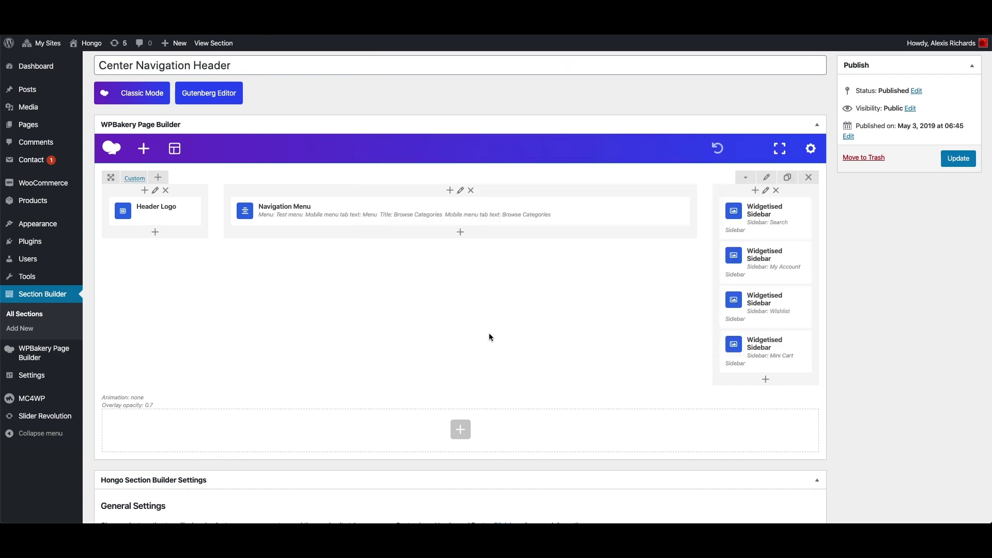
left_click(964, 161)
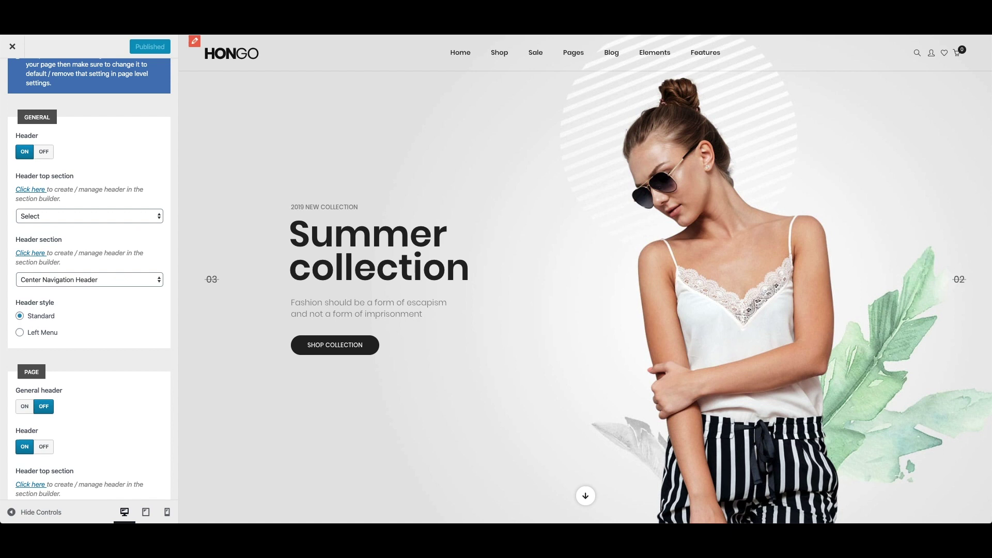
mouse_move(630, 262)
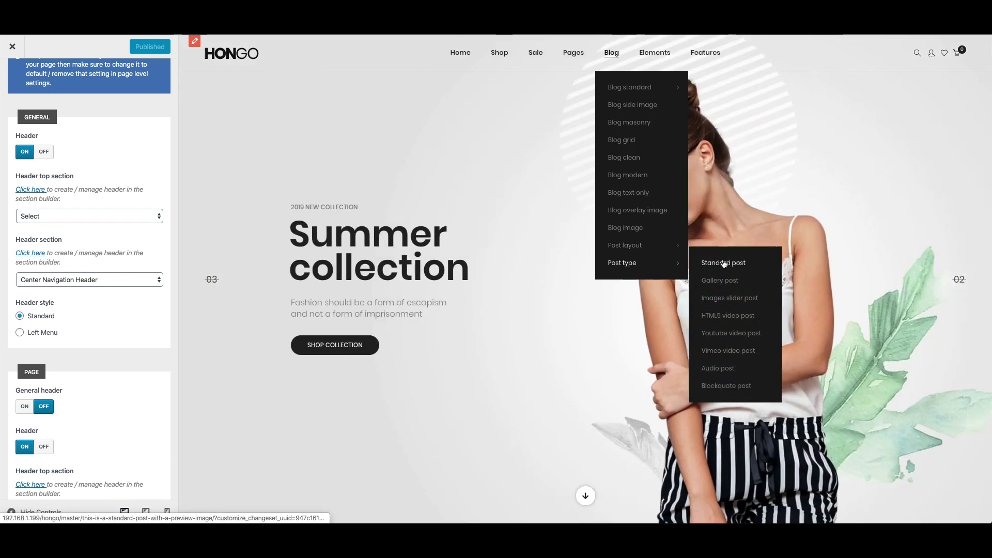
left_click(722, 261)
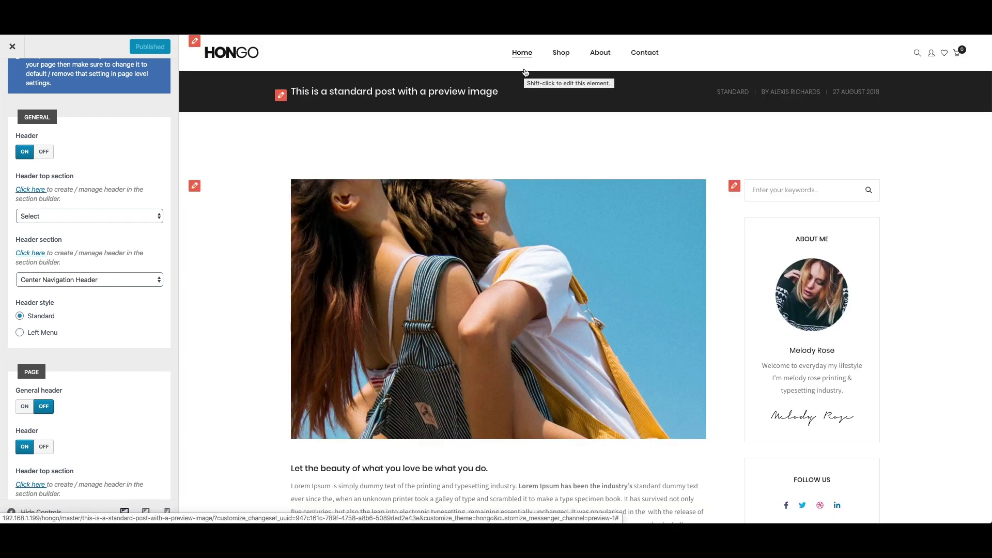
mouse_move(546, 56)
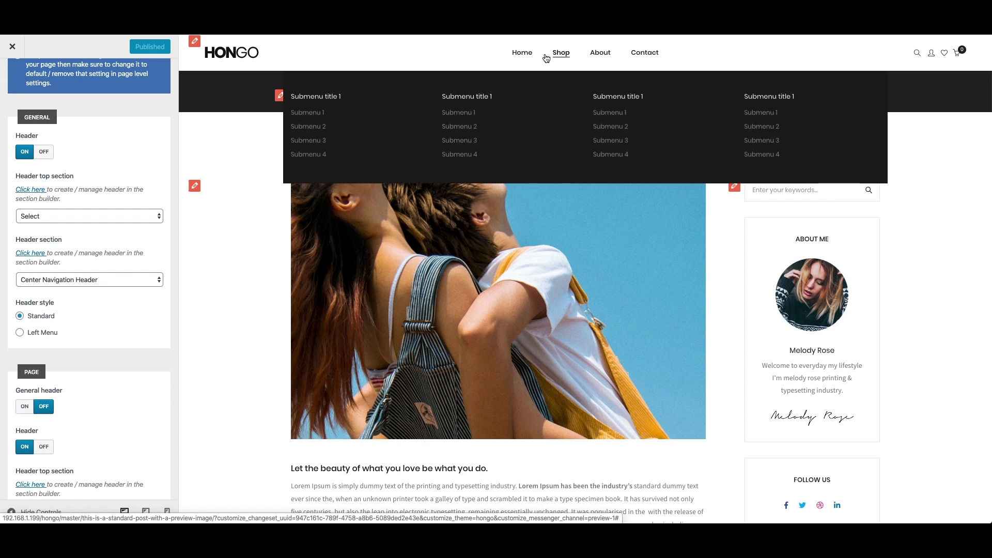